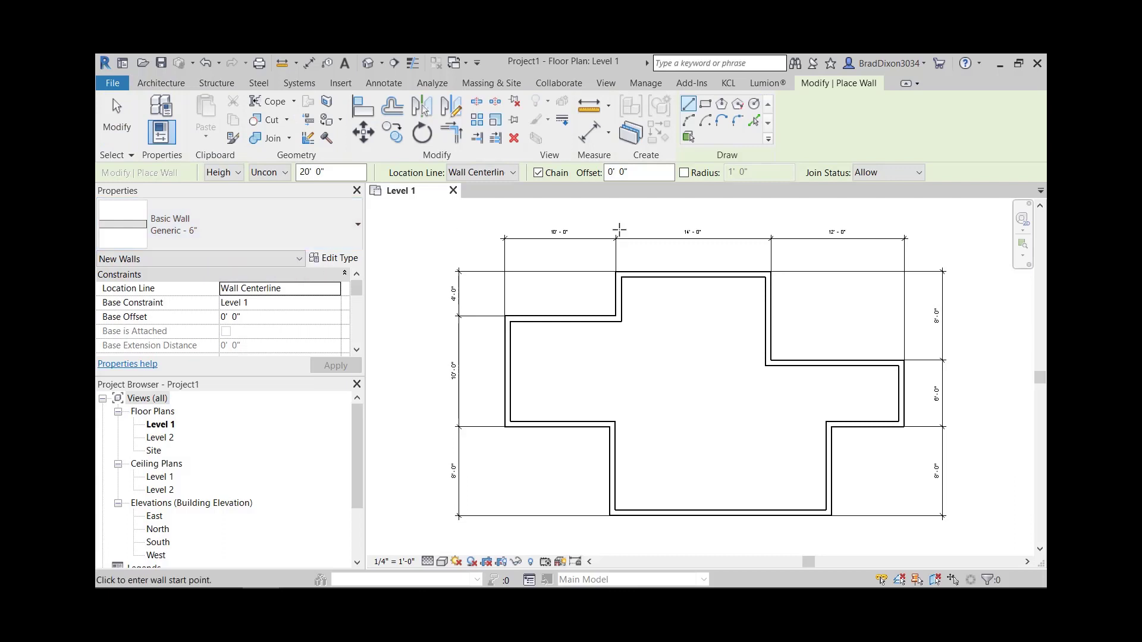
{"action": "scroll", "coordinate": [836, 289], "scroll_direction": "down", "scroll_amount": 1}
{"action": "middle_click_drag", "start_coordinate": [936, 301], "coordinate": [842, 335]}
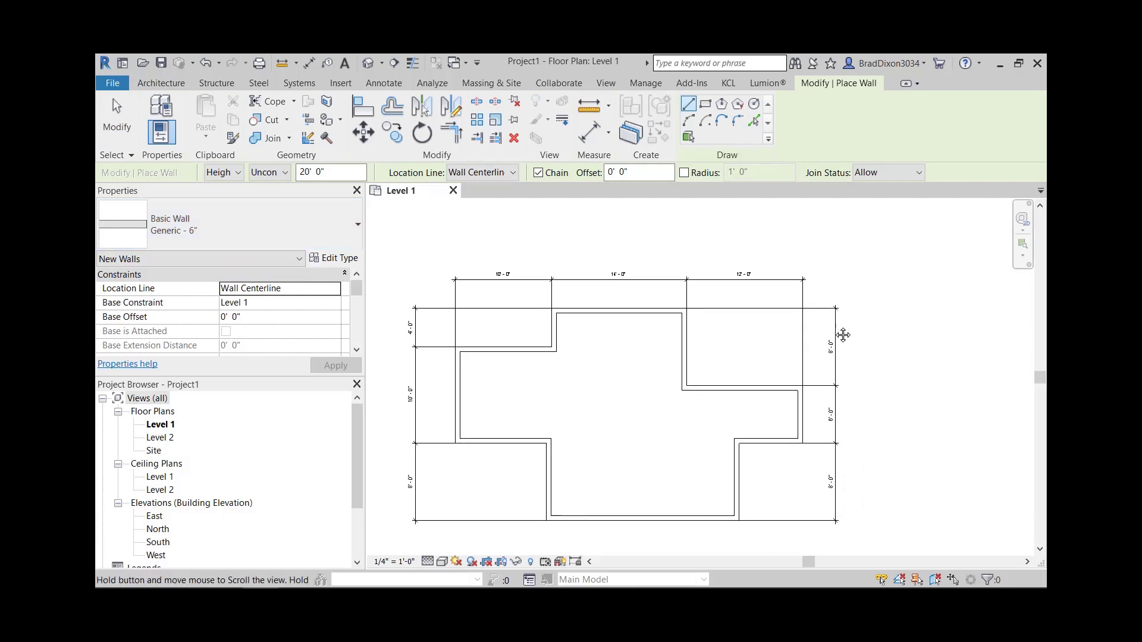
{"action": "left_click", "coordinate": [889, 332]}
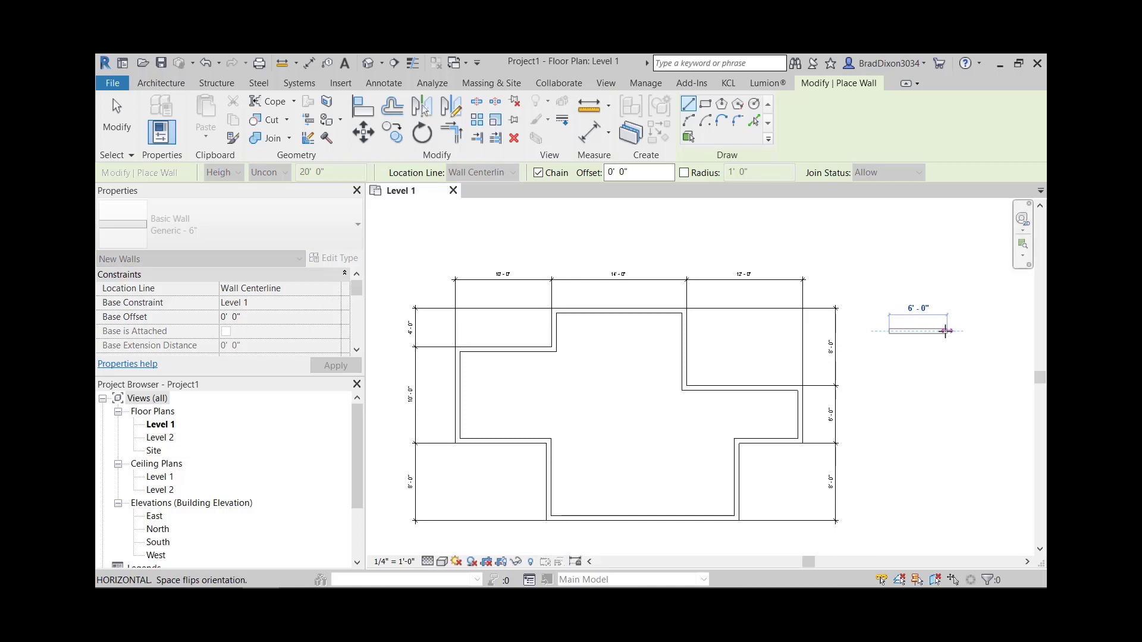
{"action": "left_click", "coordinate": [986, 331]}
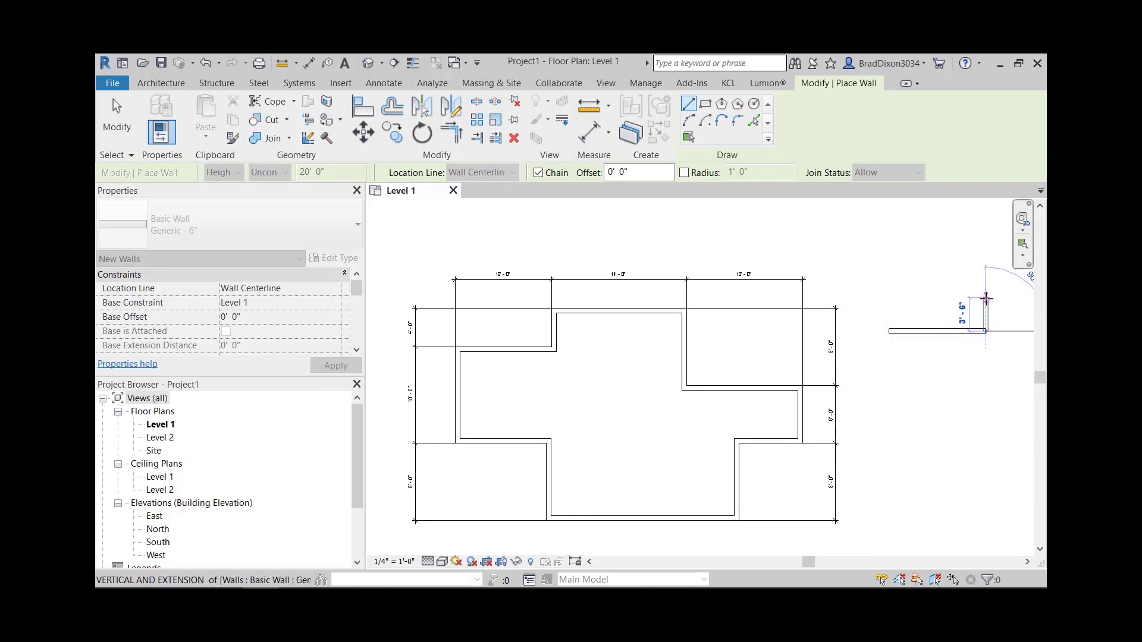
{"action": "left_click", "coordinate": [986, 294]}
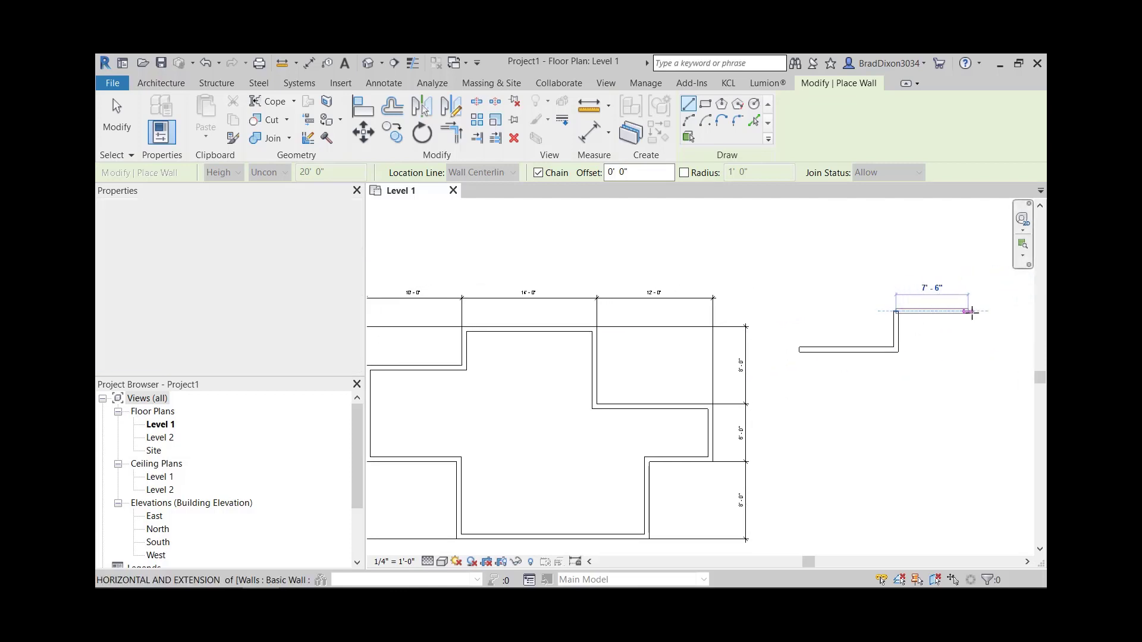
{"action": "scroll", "coordinate": [983, 311], "scroll_direction": "down", "scroll_amount": 1}
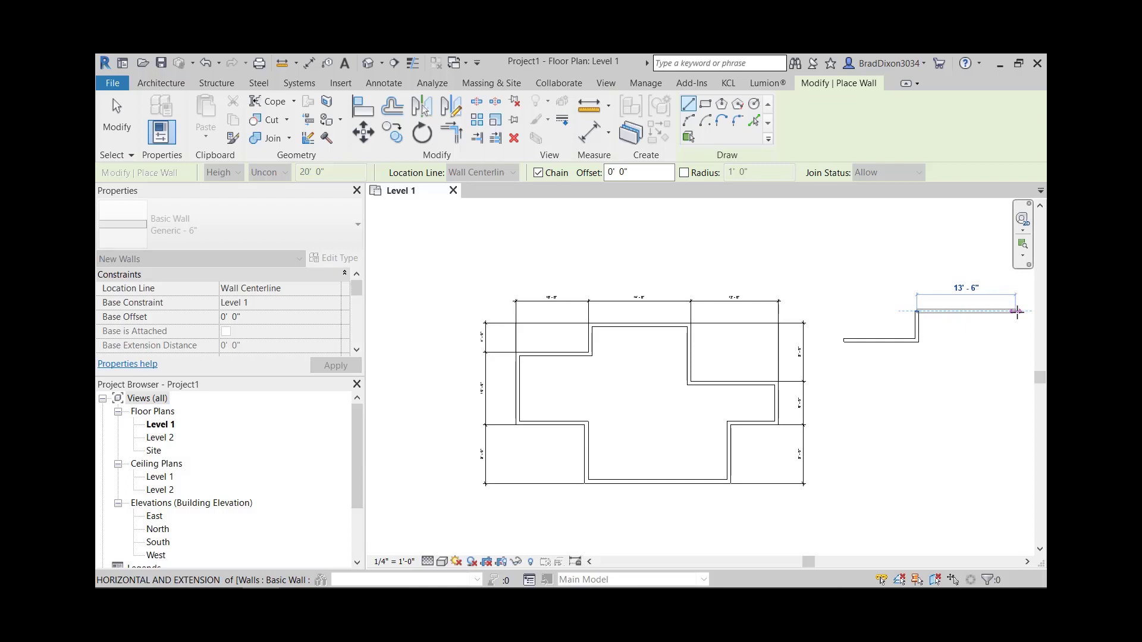
{"action": "left_click", "coordinate": [1018, 311]}
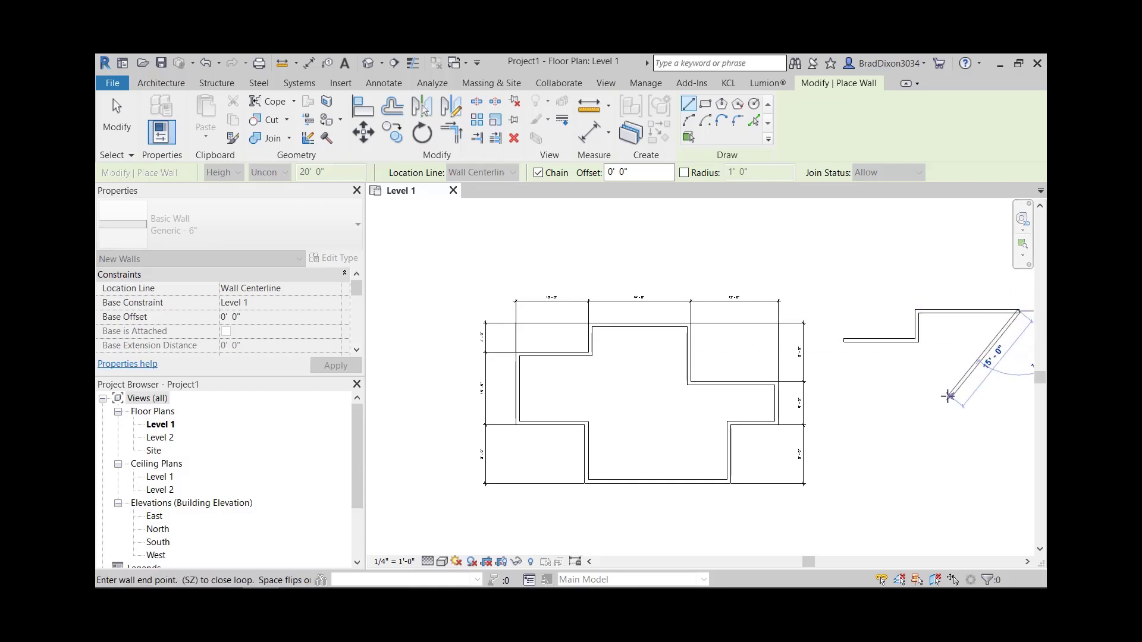
{"action": "middle_click_drag", "start_coordinate": [949, 396], "coordinate": [853, 414]}
{"action": "type", "text": "1'"}
{"action": "key", "text": "Escape"}
{"action": "key", "text": "Escape"}
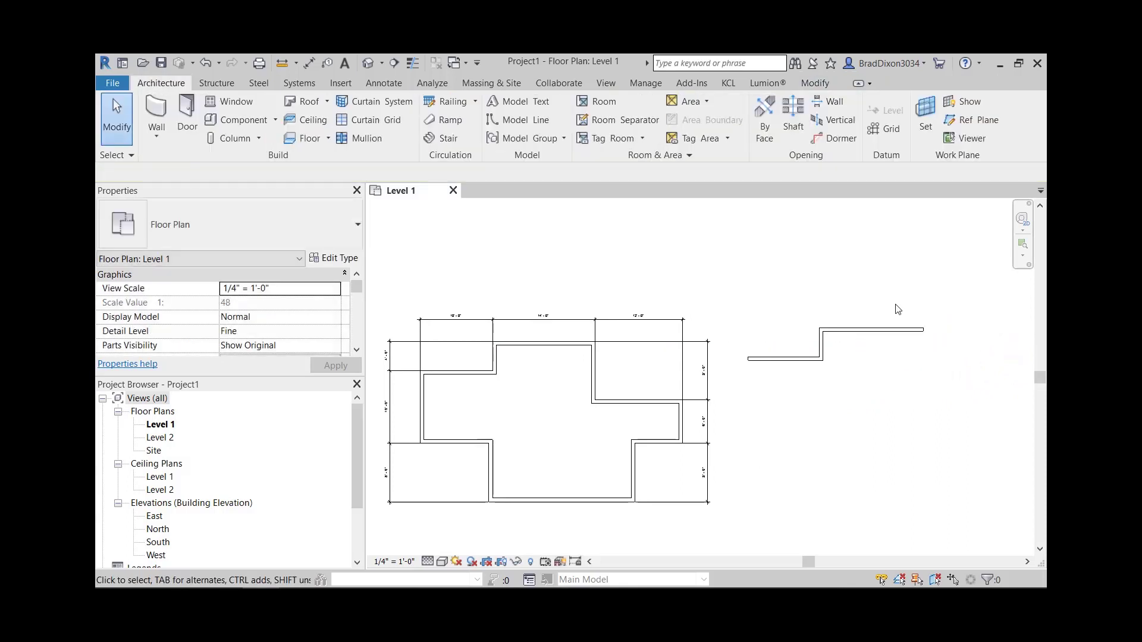
{"action": "key", "text": "Tab"}
{"action": "left_click", "coordinate": [832, 318]}
{"action": "key", "text": "Delete"}
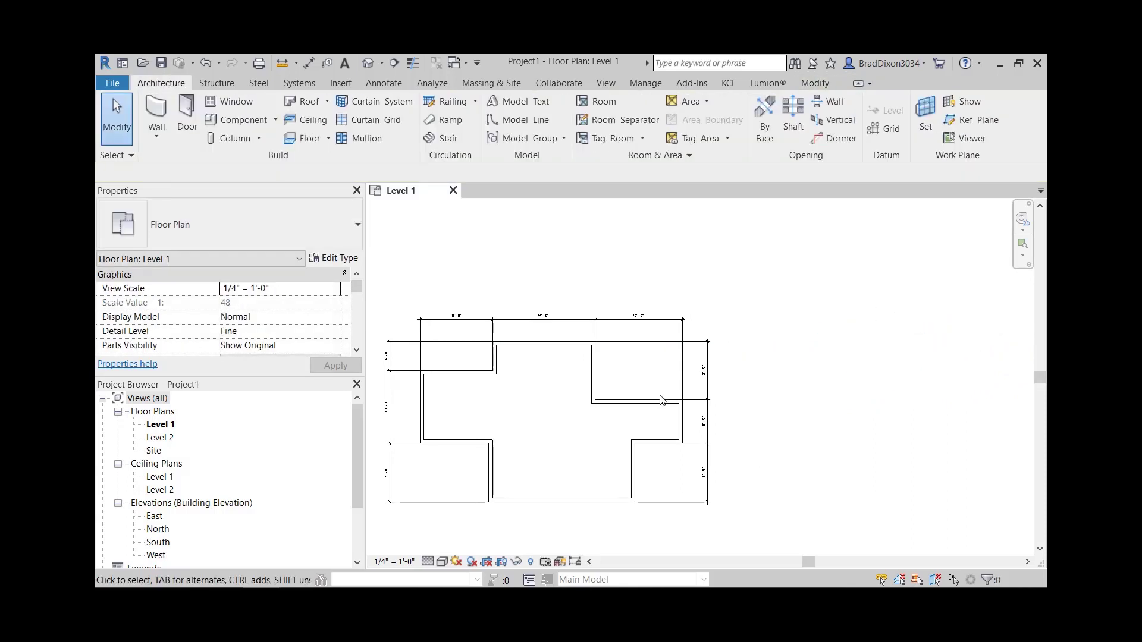
Draw three connected Generic - 6" walls beside the dimensioned plan: about 9'-6" across, 4'-6" up, and 12' across.
{"action": "middle_click_drag", "start_coordinate": [487, 274], "coordinate": [533, 258]}
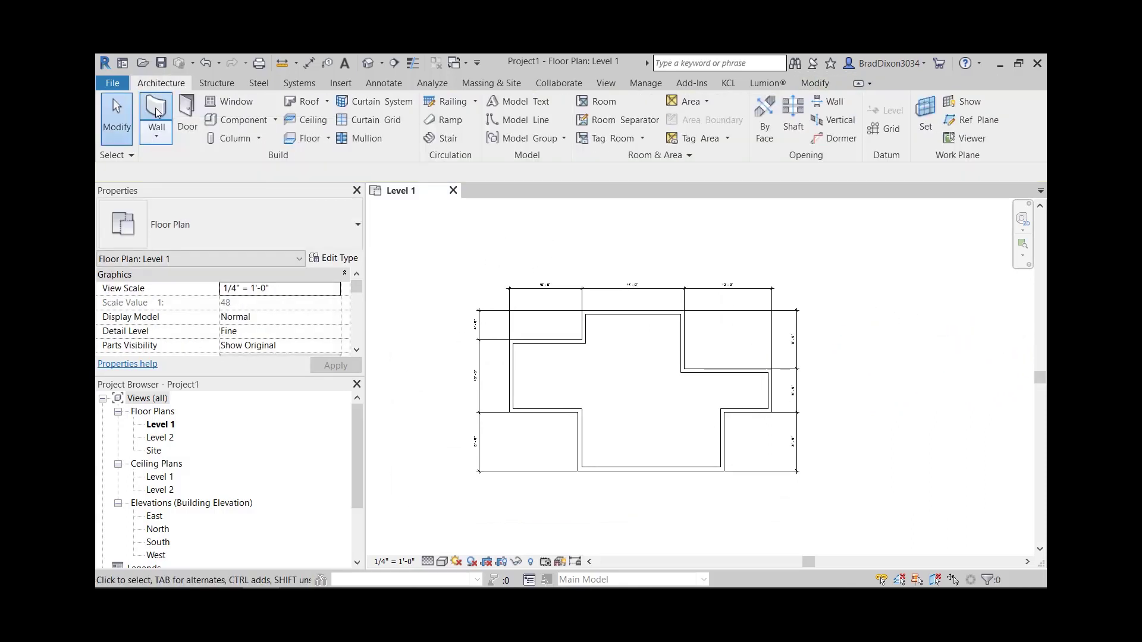
{"action": "left_click", "coordinate": [690, 203]}
{"action": "key", "text": "w"}
{"action": "key", "text": "a"}
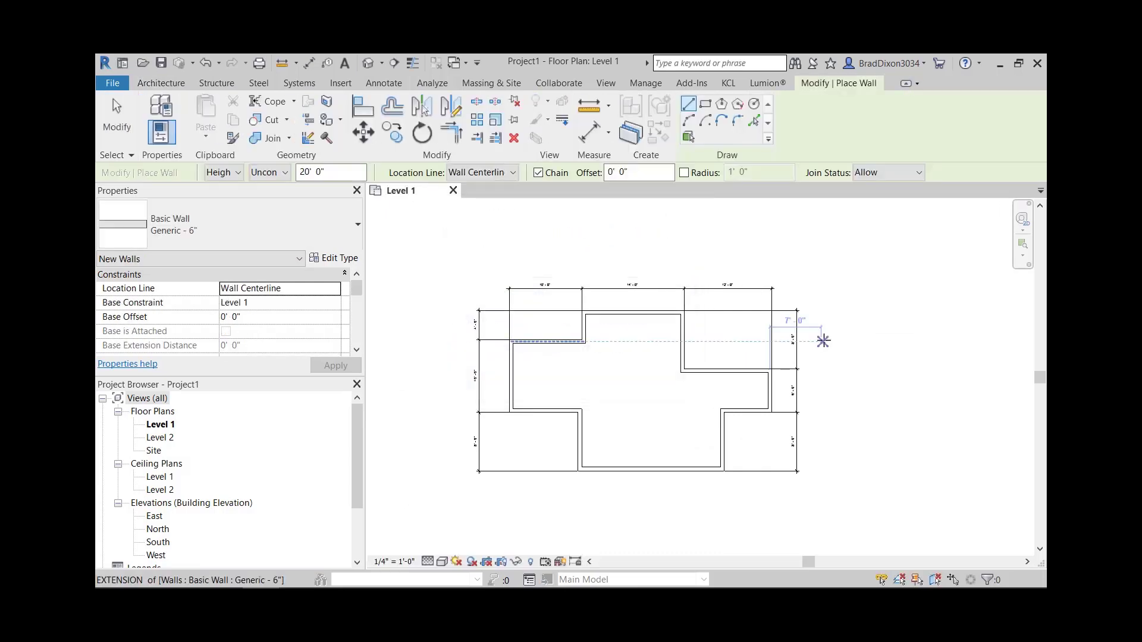
{"action": "scroll", "coordinate": [847, 352], "scroll_direction": "up", "scroll_amount": 1}
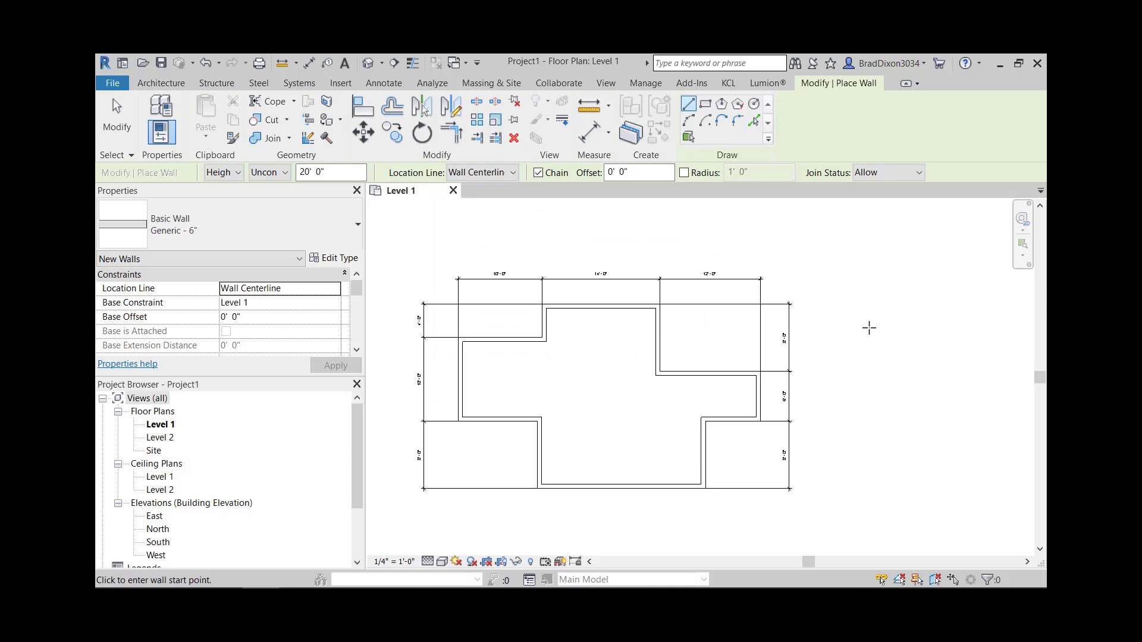
{"action": "left_click", "coordinate": [869, 329]}
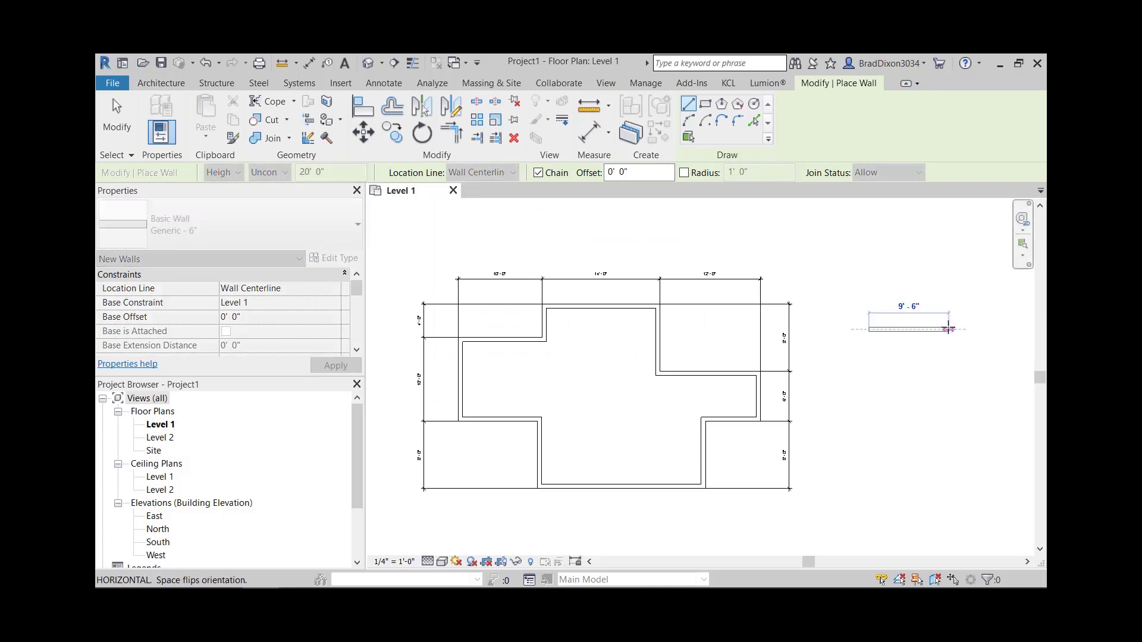
{"action": "left_click", "coordinate": [948, 329]}
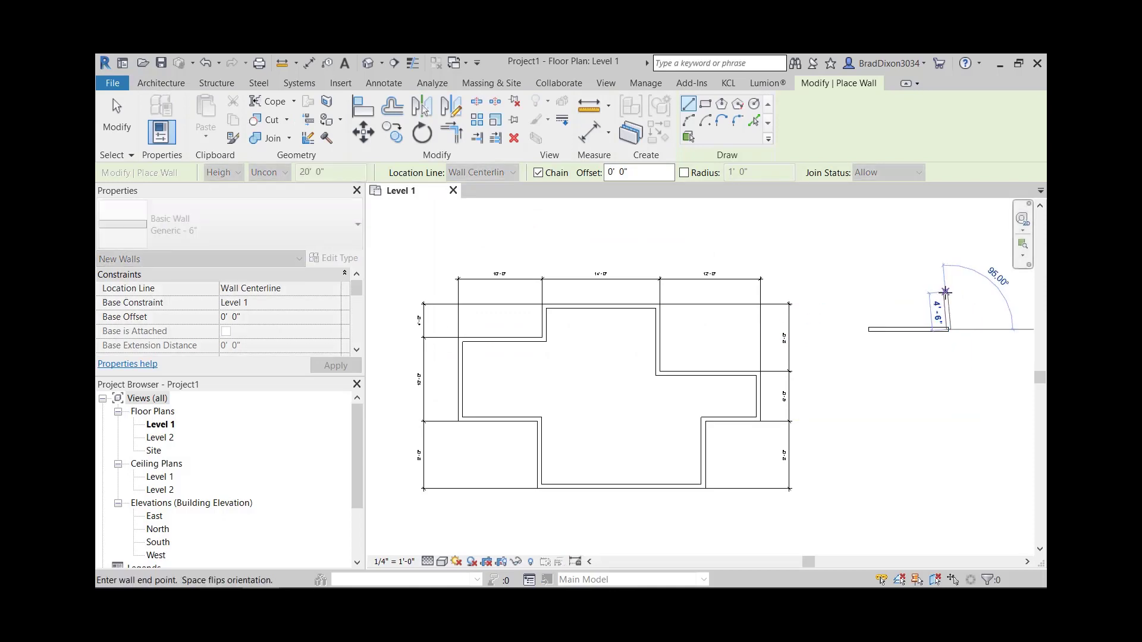
{"action": "left_click", "coordinate": [949, 291]}
{"action": "middle_click_drag", "start_coordinate": [993, 291], "coordinate": [843, 299]}
{"action": "scroll", "coordinate": [843, 299], "scroll_direction": "down", "scroll_amount": 1}
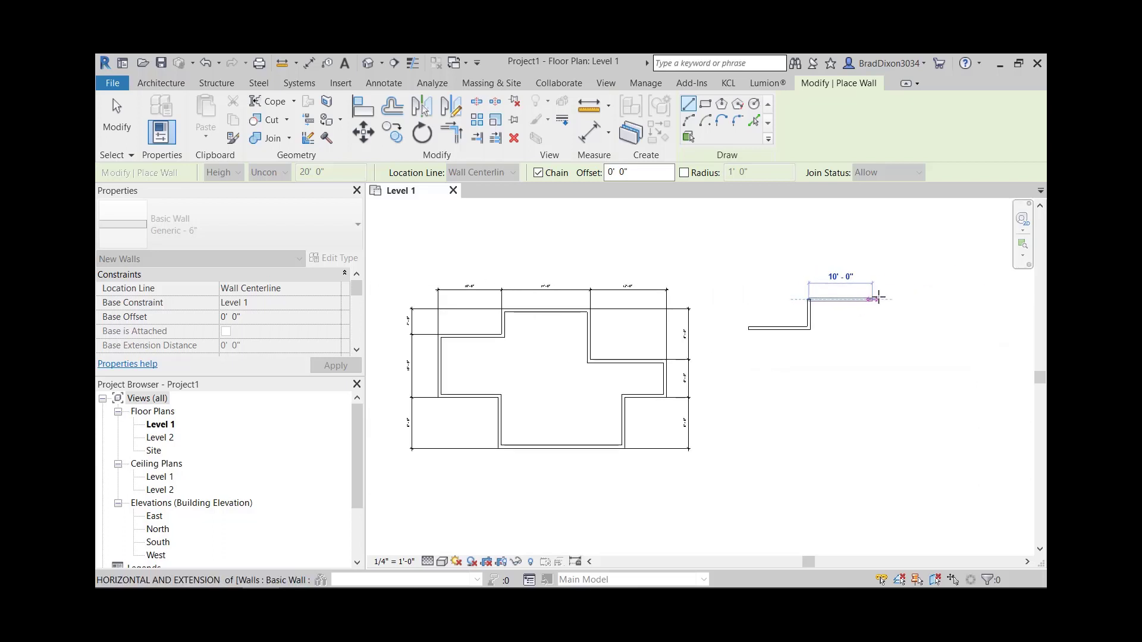
{"action": "left_click", "coordinate": [881, 299]}
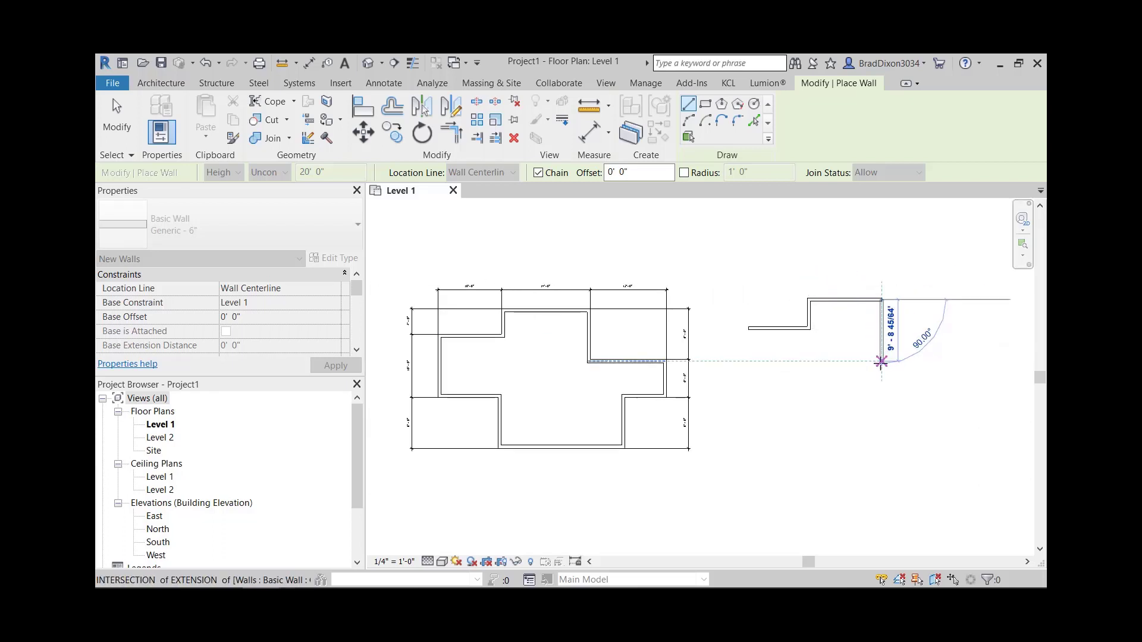
Continue the wall chain down level with the original plan's right wing, about 10'-6" right, 6'-6" down, left, and down to the original's lowest wall line.
{"action": "left_click", "coordinate": [881, 361]}
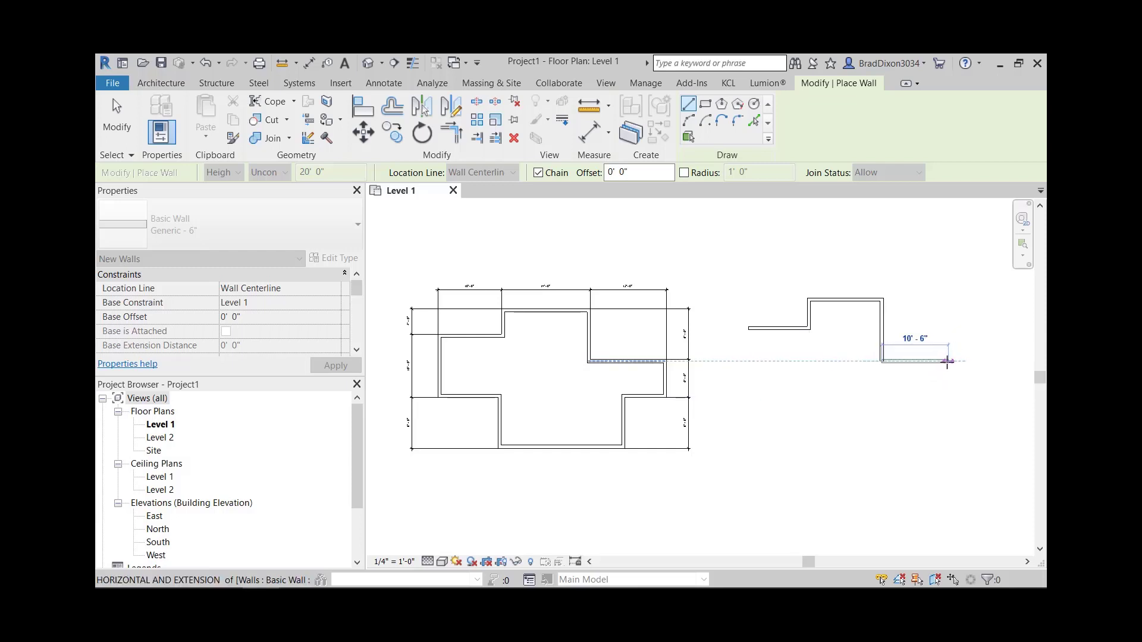
{"action": "left_click", "coordinate": [948, 361]}
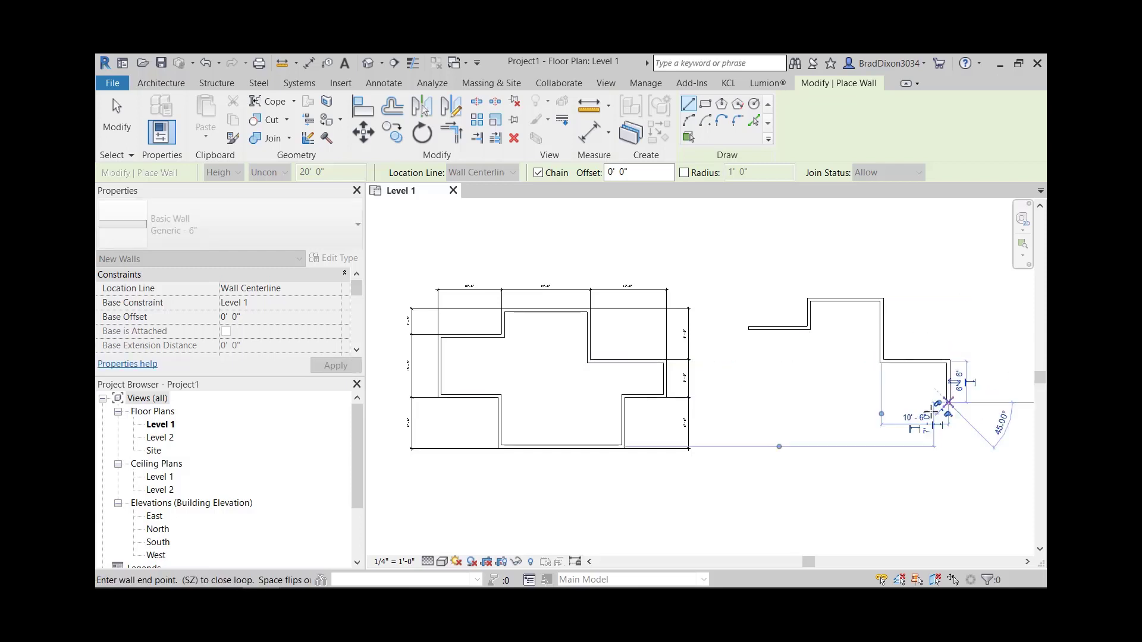
{"action": "left_click", "coordinate": [948, 403]}
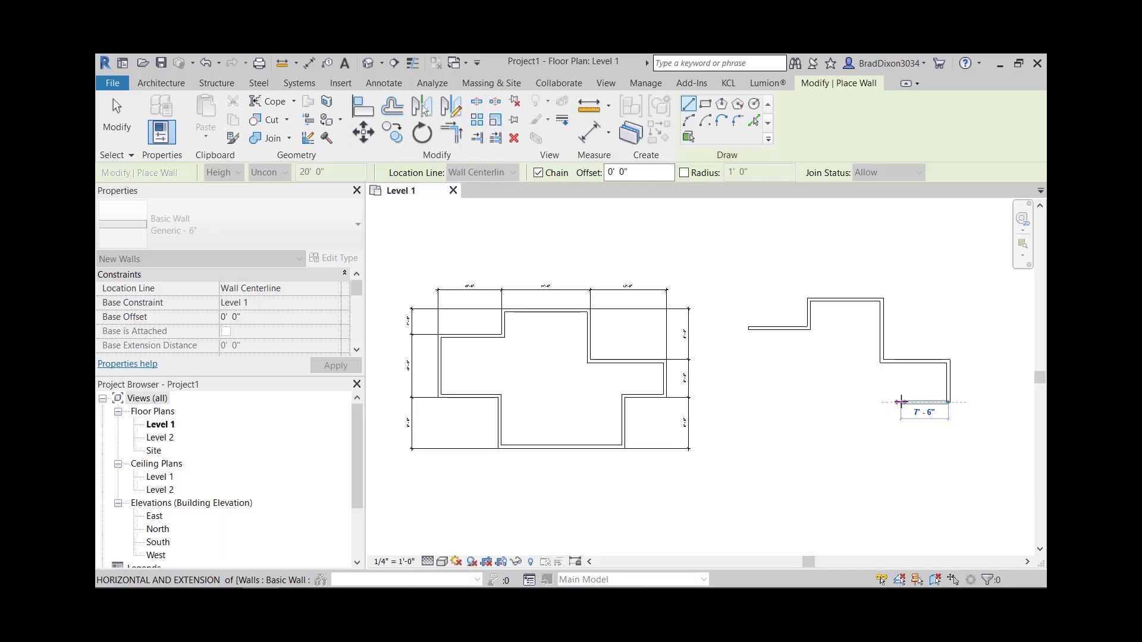
{"action": "left_click", "coordinate": [905, 403]}
{"action": "left_click", "coordinate": [904, 447]}
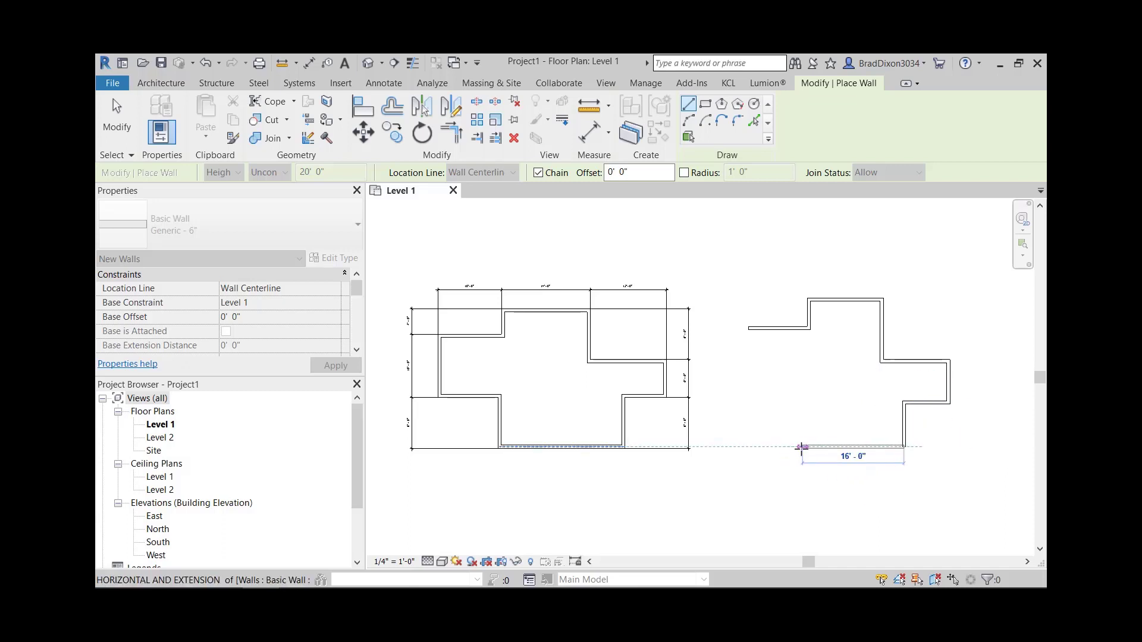
Close the outline with a bottom wall about 16' long, a wall up, about 8'-6" left, and up to the start point.
{"action": "left_click", "coordinate": [801, 446]}
{"action": "left_click", "coordinate": [802, 402]}
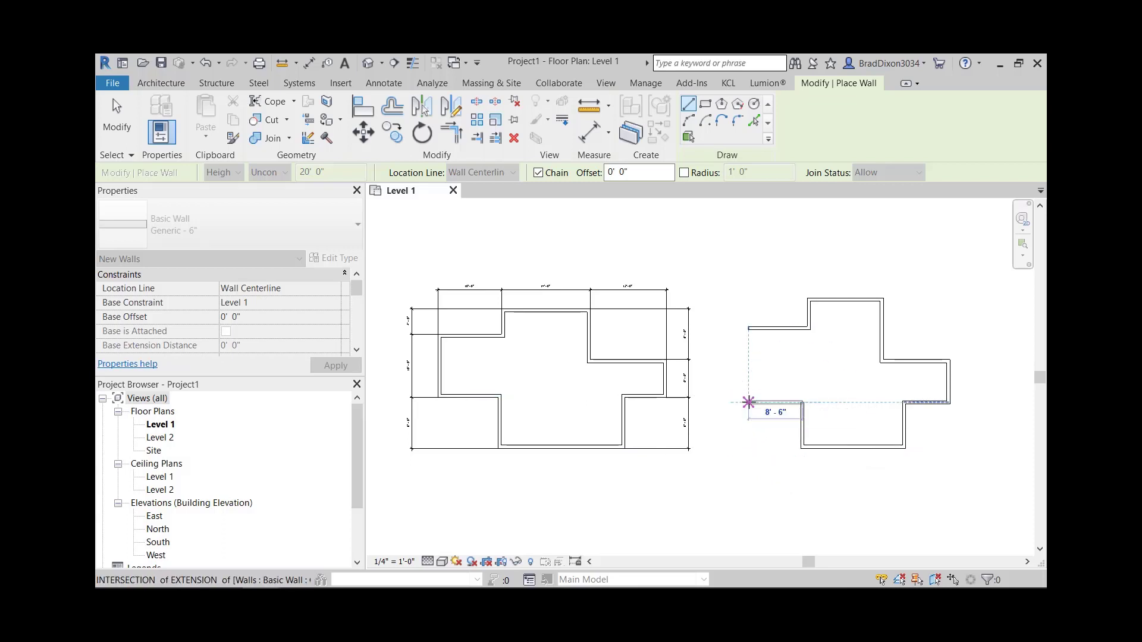
{"action": "left_click", "coordinate": [749, 402]}
{"action": "left_click", "coordinate": [748, 328]}
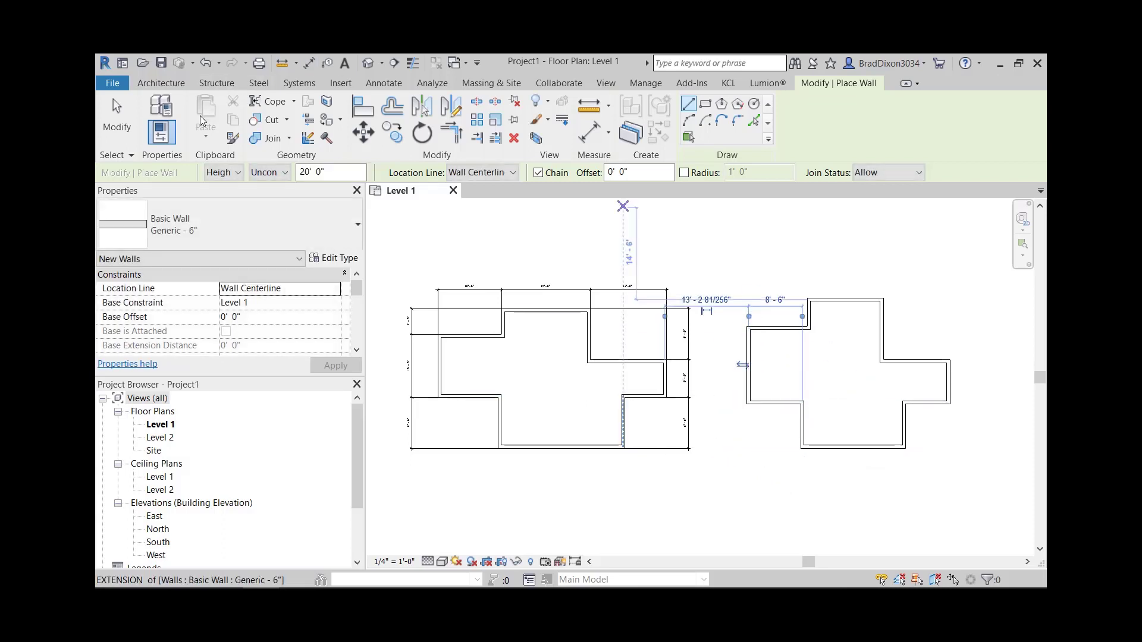
{"action": "left_click", "coordinate": [117, 132]}
{"action": "left_click", "coordinate": [857, 300]}
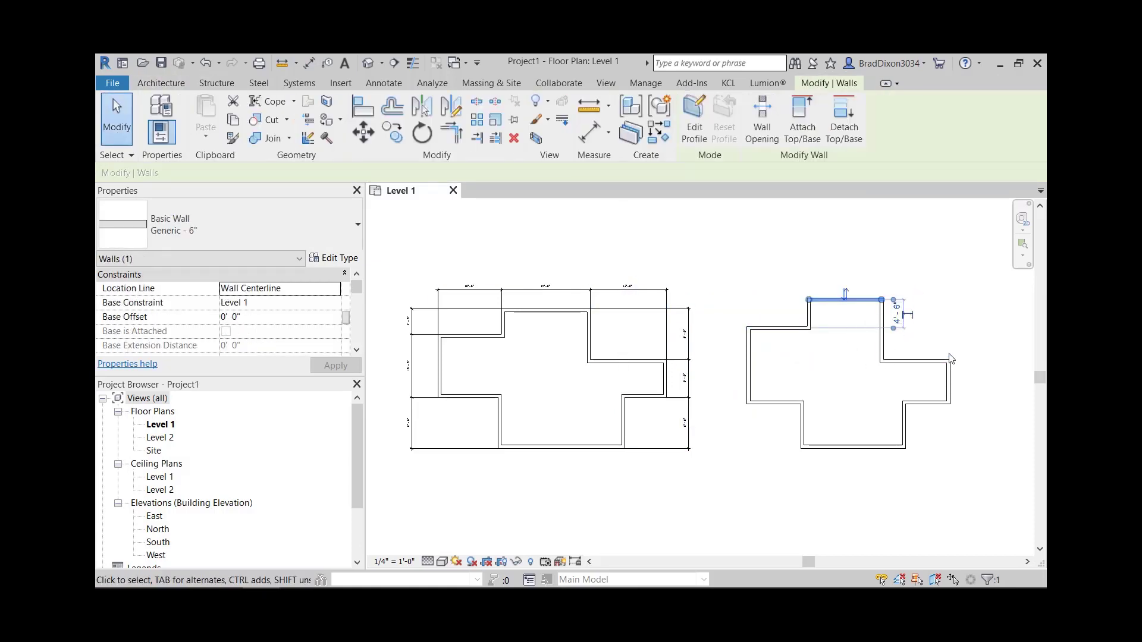
{"action": "left_click", "coordinate": [918, 266]}
Start an aligned dimension and set its wall reference to Wall faces.
{"action": "scroll", "coordinate": [806, 356], "scroll_direction": "up", "scroll_amount": 1}
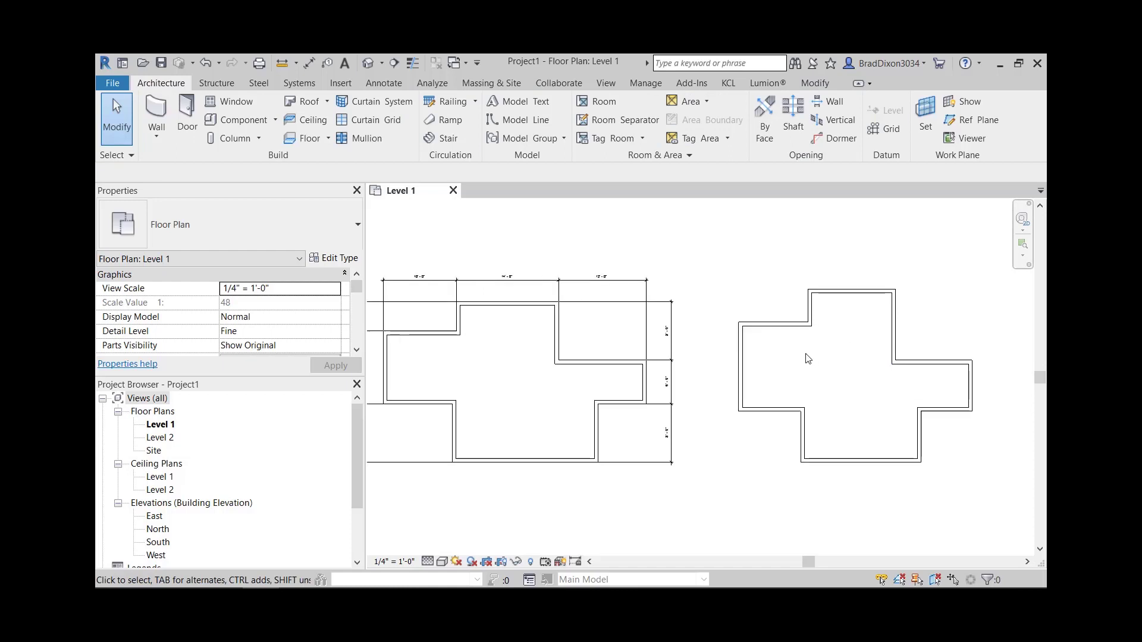
{"action": "middle_click_drag", "start_coordinate": [844, 343], "coordinate": [871, 319]}
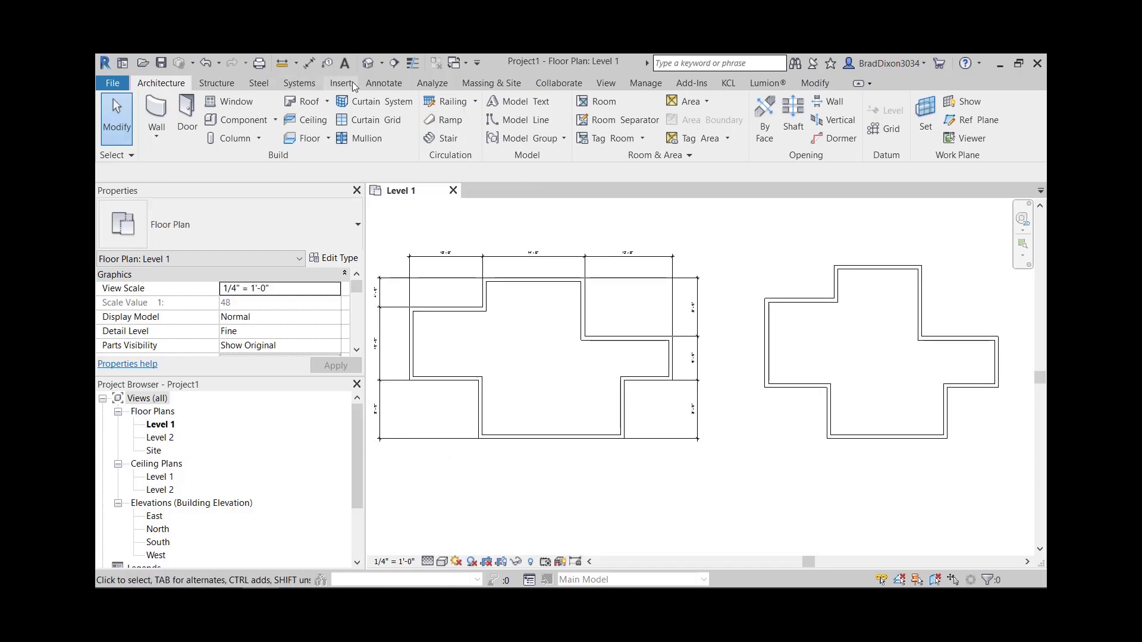
{"action": "left_click", "coordinate": [381, 83]}
{"action": "left_click", "coordinate": [153, 115]}
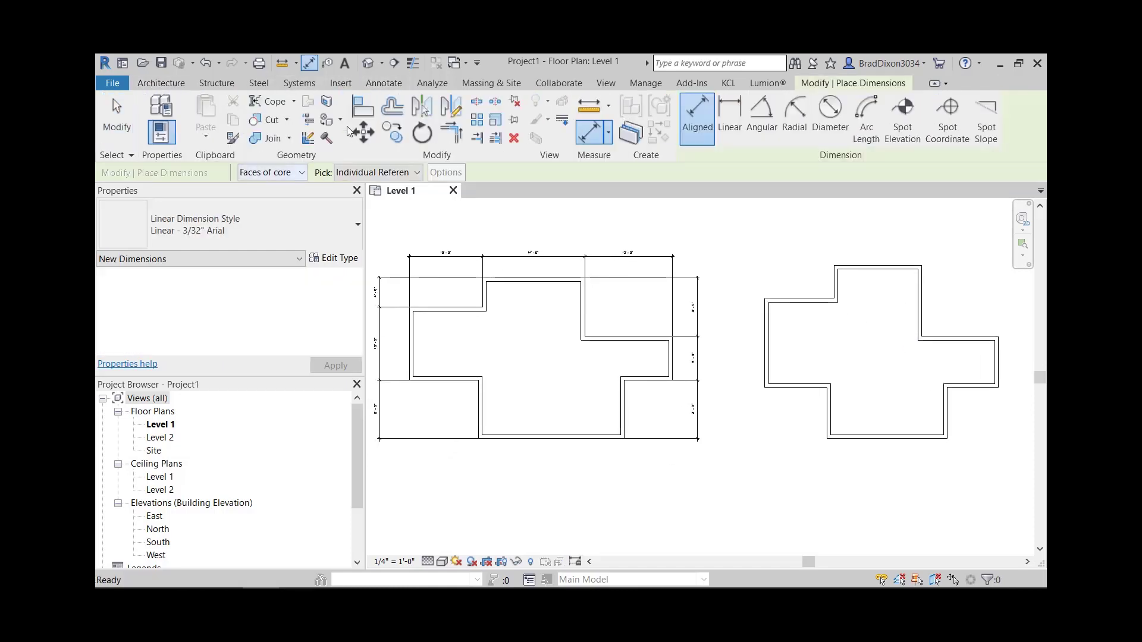
{"action": "left_click", "coordinate": [382, 83]}
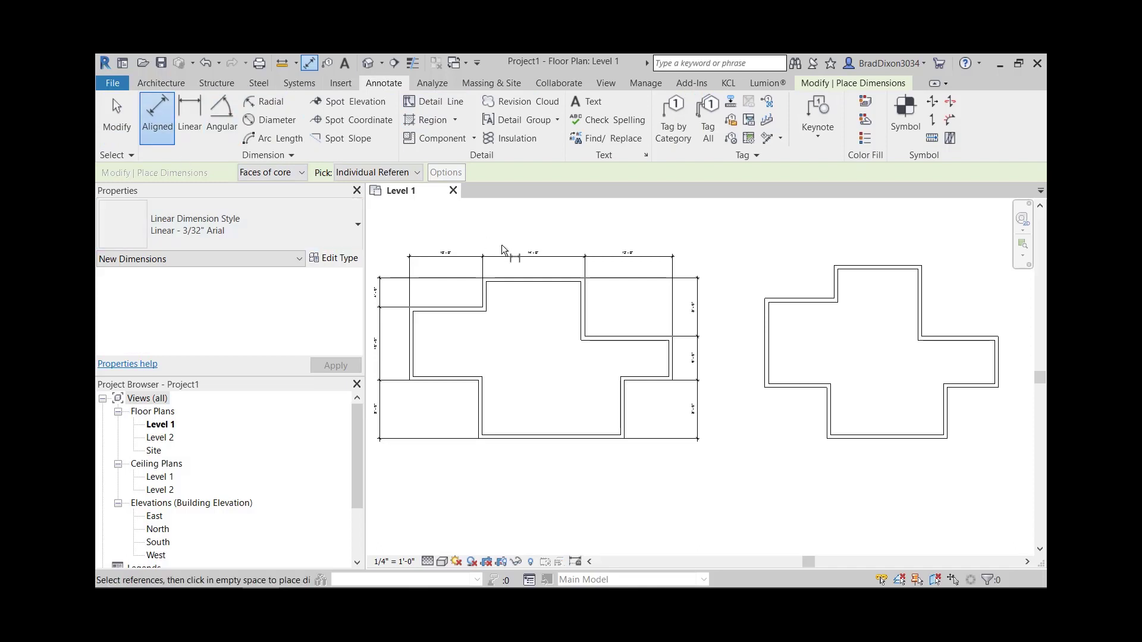
{"action": "left_click", "coordinate": [289, 174]}
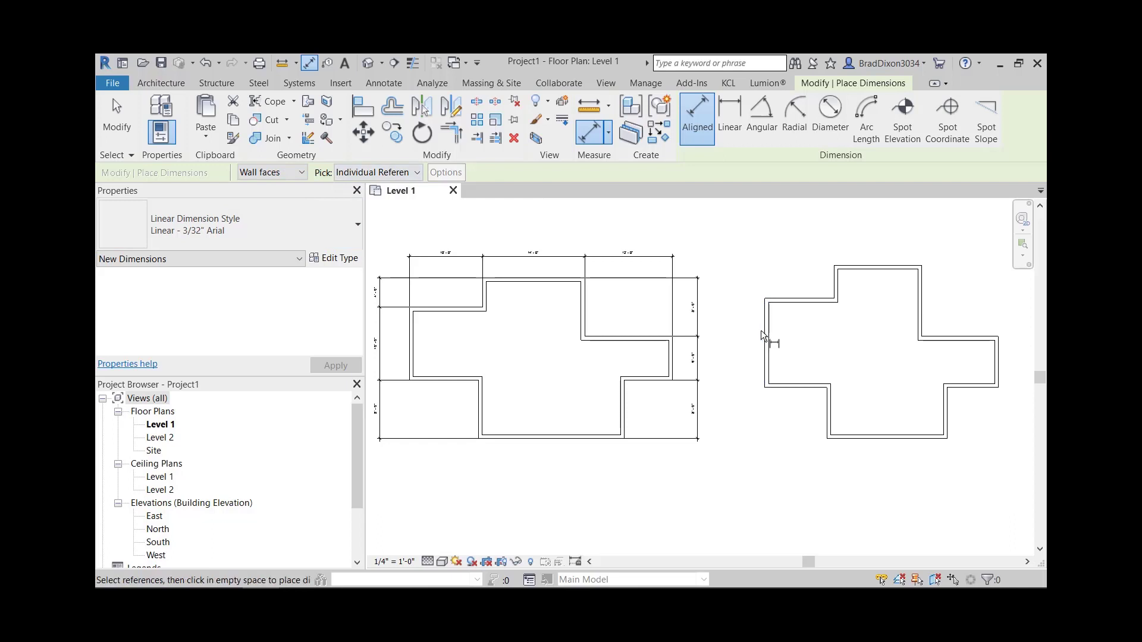
Place one continuous dimension string above the new outline, referencing the outer faces of its four upper vertical walls.
{"action": "scroll", "coordinate": [762, 330], "scroll_direction": "up", "scroll_amount": 3}
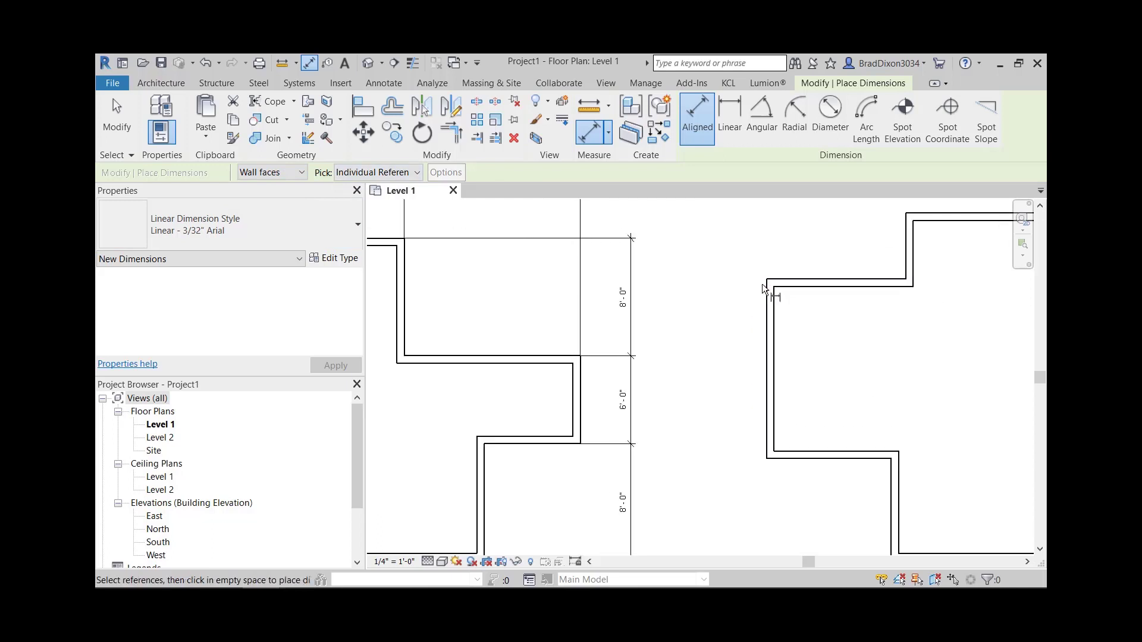
{"action": "left_click", "coordinate": [765, 326]}
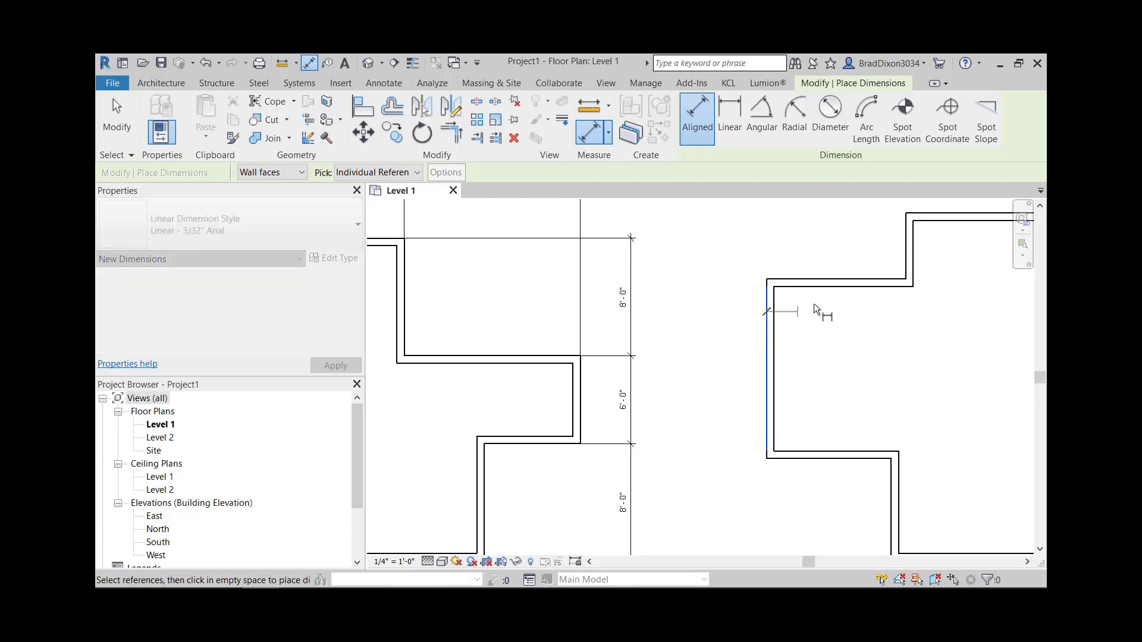
{"action": "left_click", "coordinate": [904, 255]}
{"action": "scroll", "coordinate": [890, 281], "scroll_direction": "down", "scroll_amount": 3}
{"action": "left_click", "coordinate": [911, 316]}
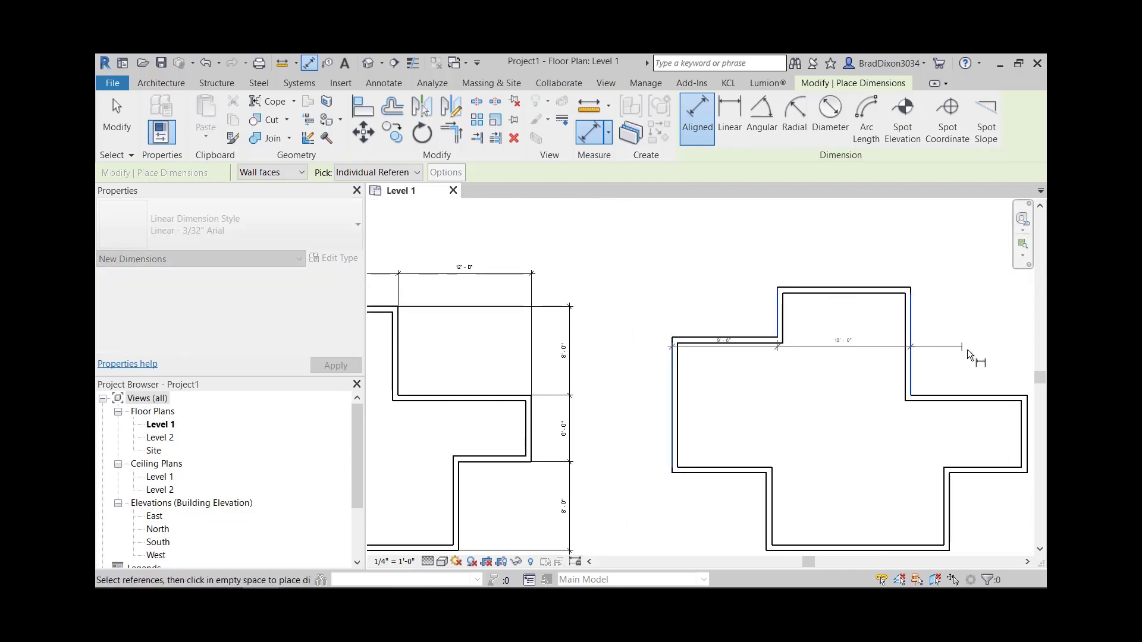
{"action": "middle_click_drag", "start_coordinate": [1036, 413], "coordinate": [965, 353]}
{"action": "left_click", "coordinate": [958, 358]}
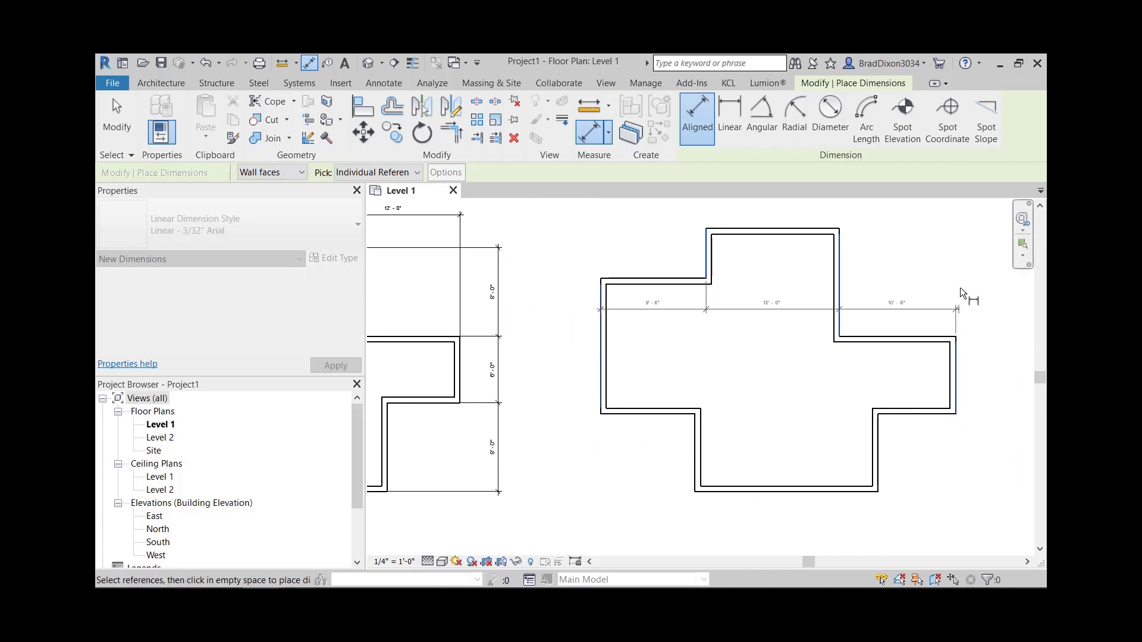
{"action": "middle_click_drag", "start_coordinate": [951, 234], "coordinate": [959, 280]}
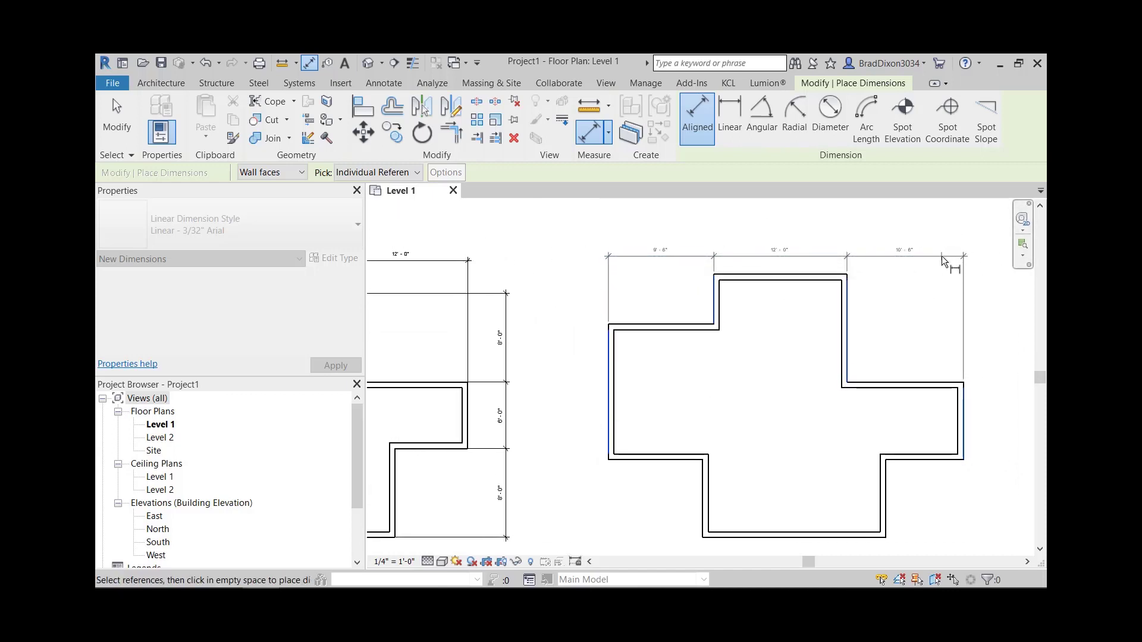
{"action": "left_click", "coordinate": [941, 260]}
{"action": "key", "text": "Escape"}
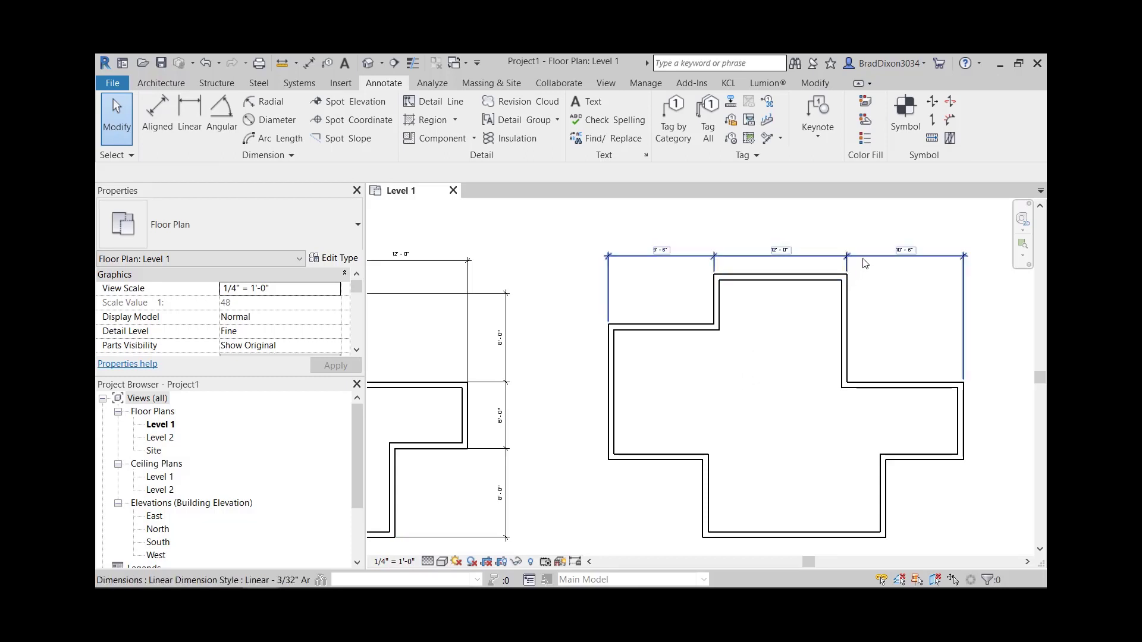
Set the Level 1 view scale to 1/8" = 1'-0".
{"action": "left_click", "coordinate": [387, 563]}
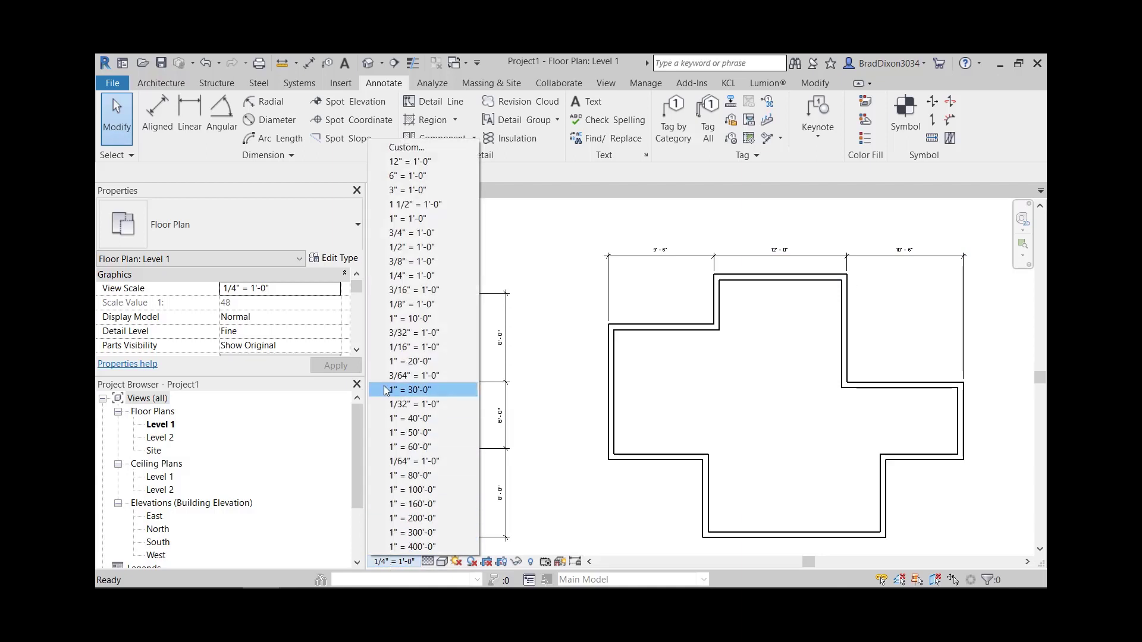
{"action": "left_click", "coordinate": [408, 305]}
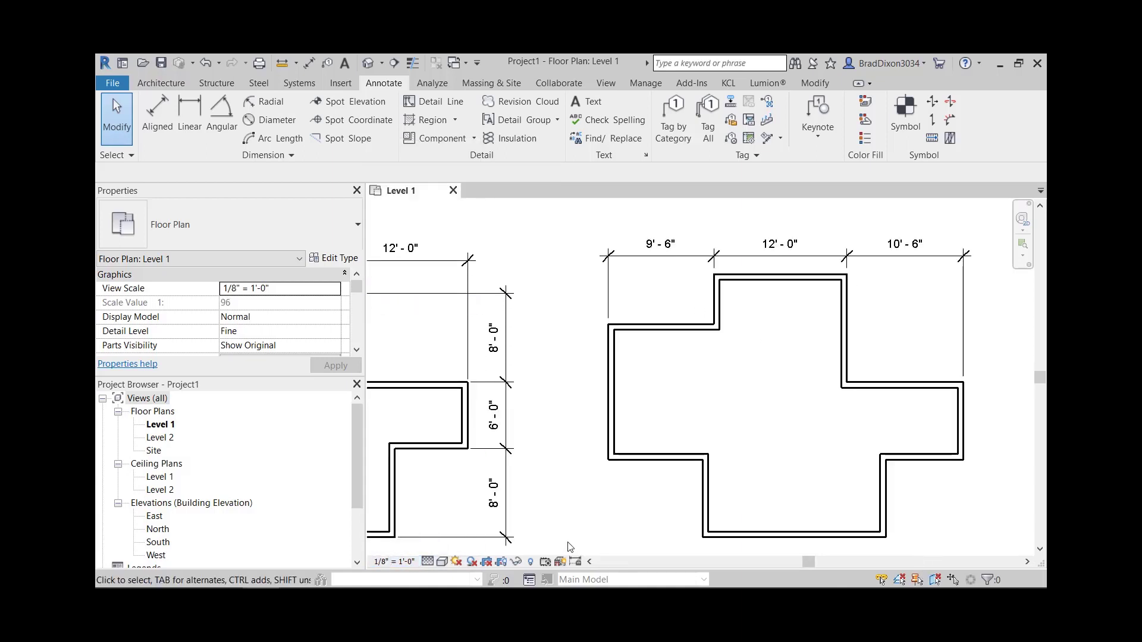
Set the Level 1 view scale to 1/4" = 1'-0".
{"action": "left_click", "coordinate": [393, 562]}
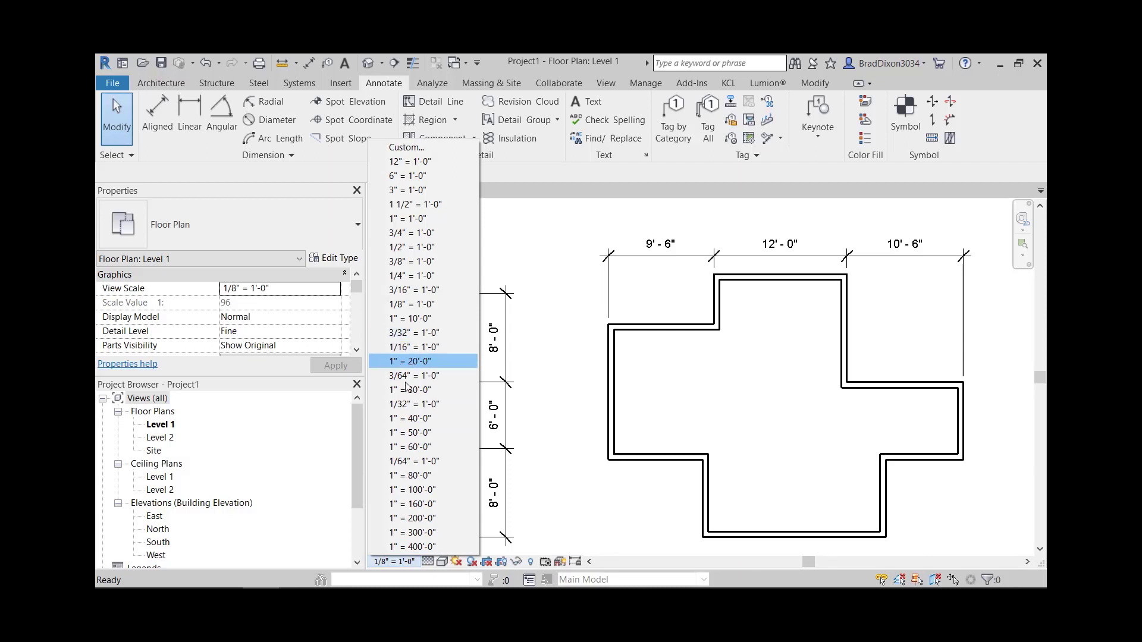
{"action": "left_click", "coordinate": [410, 276]}
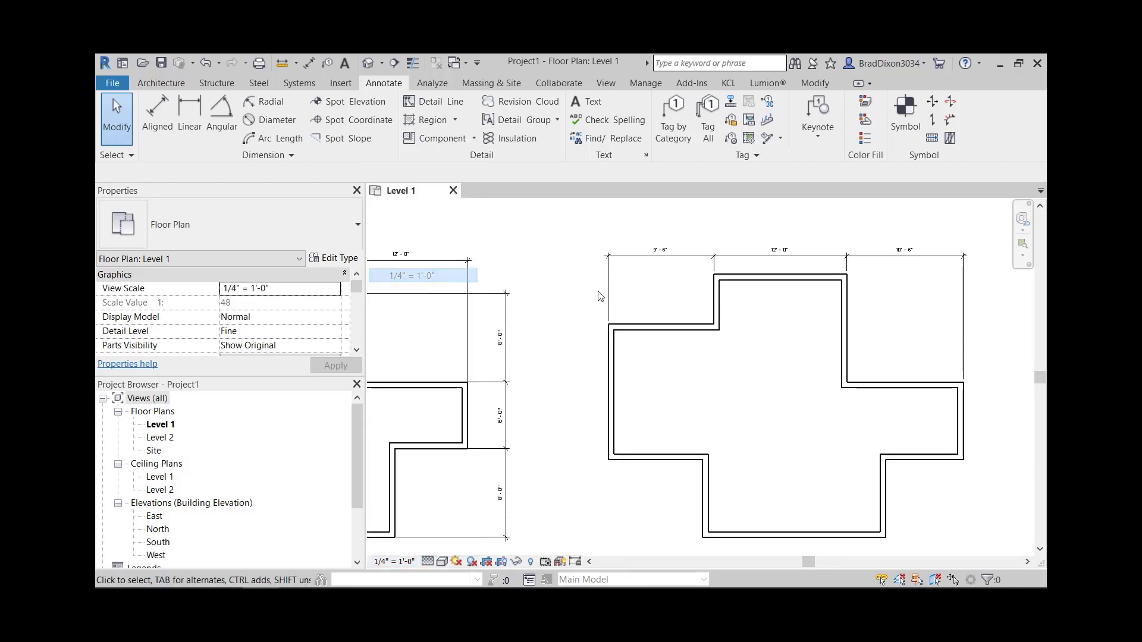
Move the new outline's upper-left vertical wall so the first segment of the upper dimension string is 10'-0".
{"action": "scroll", "coordinate": [654, 313], "scroll_direction": "up", "scroll_amount": 1}
{"action": "middle_click_drag", "start_coordinate": [655, 313], "coordinate": [778, 396]}
{"action": "scroll", "coordinate": [778, 397], "scroll_direction": "down", "scroll_amount": 1}
{"action": "middle_click_drag", "start_coordinate": [469, 356], "coordinate": [693, 327]}
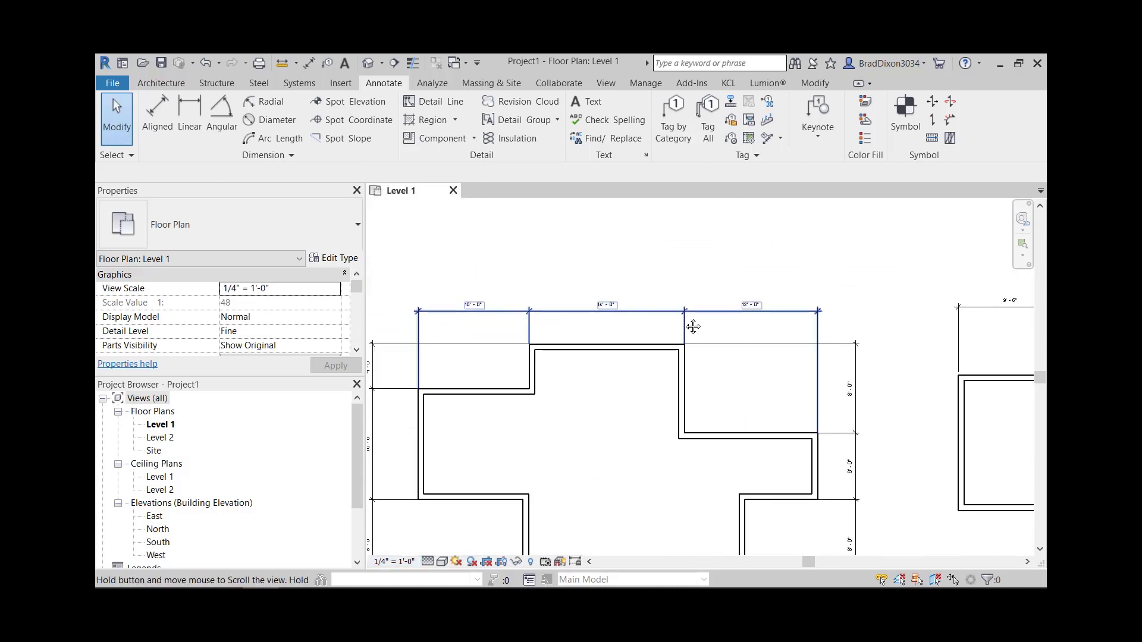
{"action": "middle_click_drag", "start_coordinate": [803, 357], "coordinate": [472, 357]}
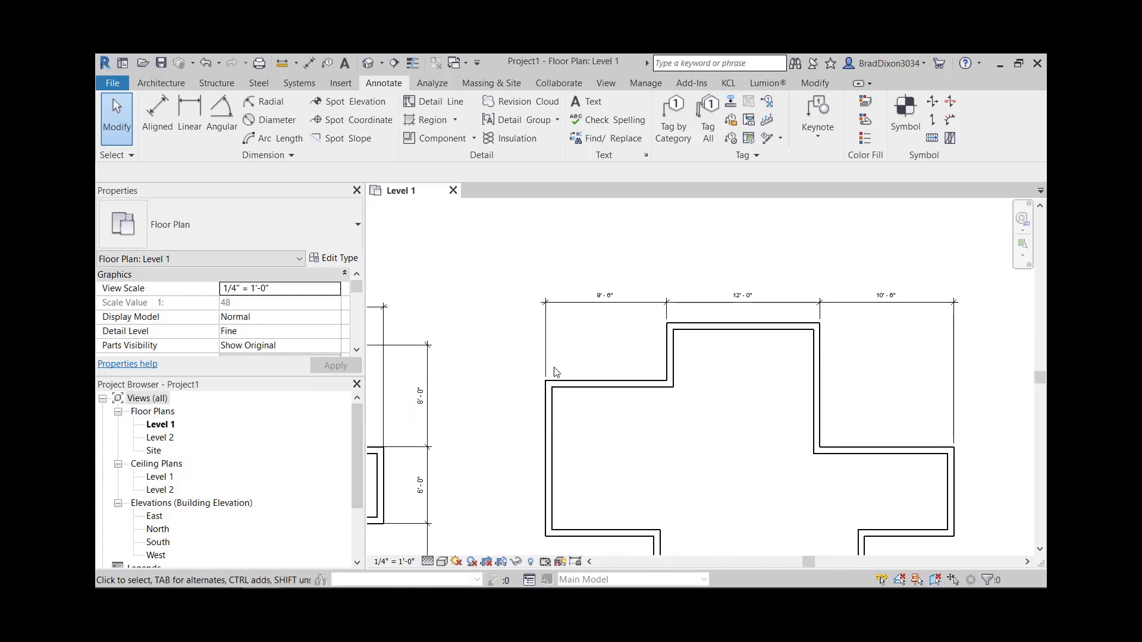
{"action": "left_click", "coordinate": [552, 420]}
{"action": "left_click", "coordinate": [627, 462]}
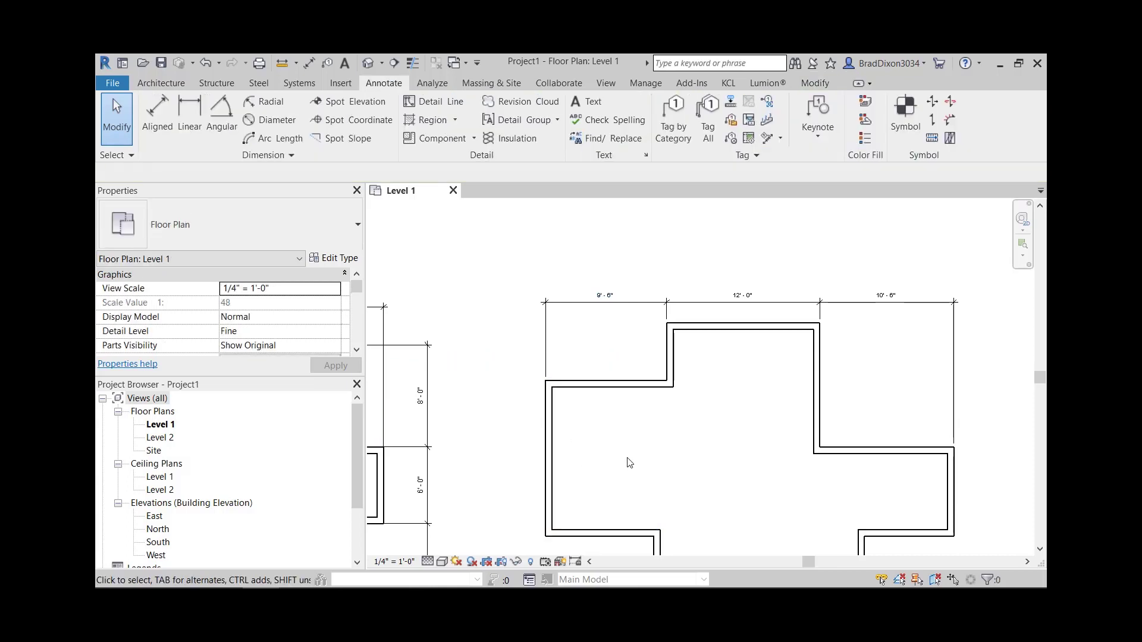
{"action": "left_click", "coordinate": [667, 357]}
{"action": "scroll", "coordinate": [598, 305], "scroll_direction": "up", "scroll_amount": 2}
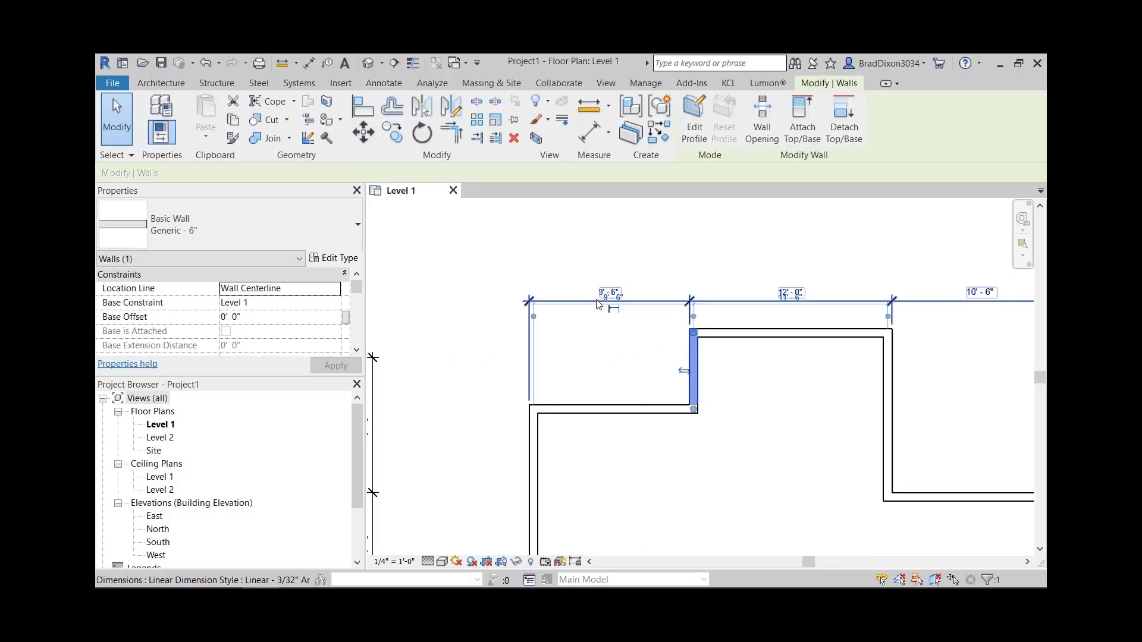
{"action": "scroll", "coordinate": [597, 304], "scroll_direction": "up", "scroll_amount": 1}
{"action": "left_click", "coordinate": [619, 356]}
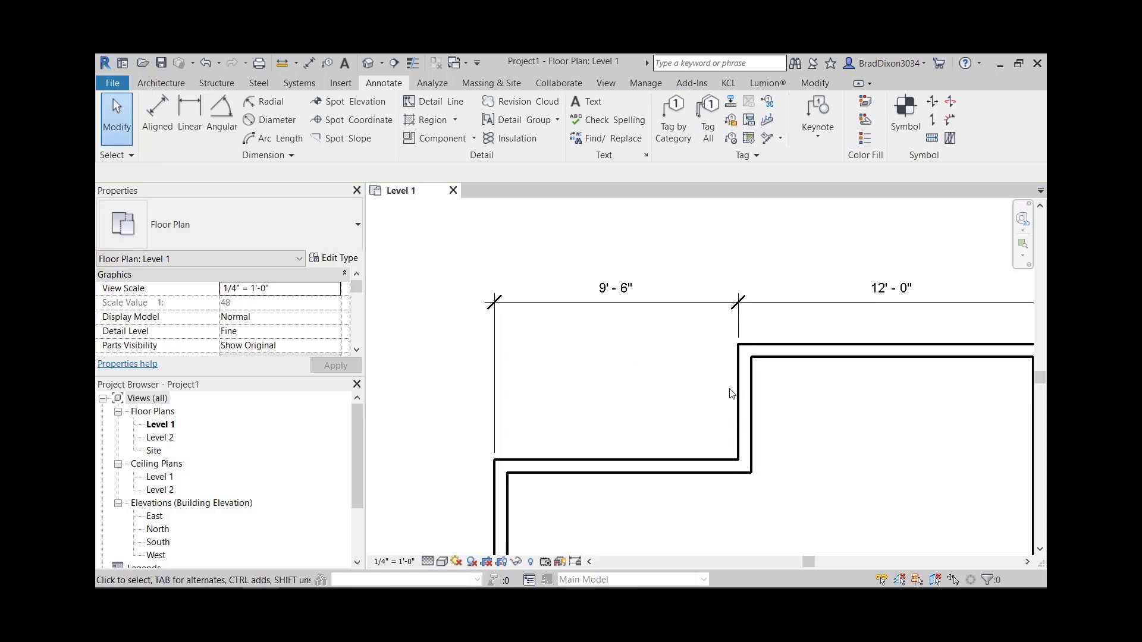
{"action": "left_click", "coordinate": [733, 393]}
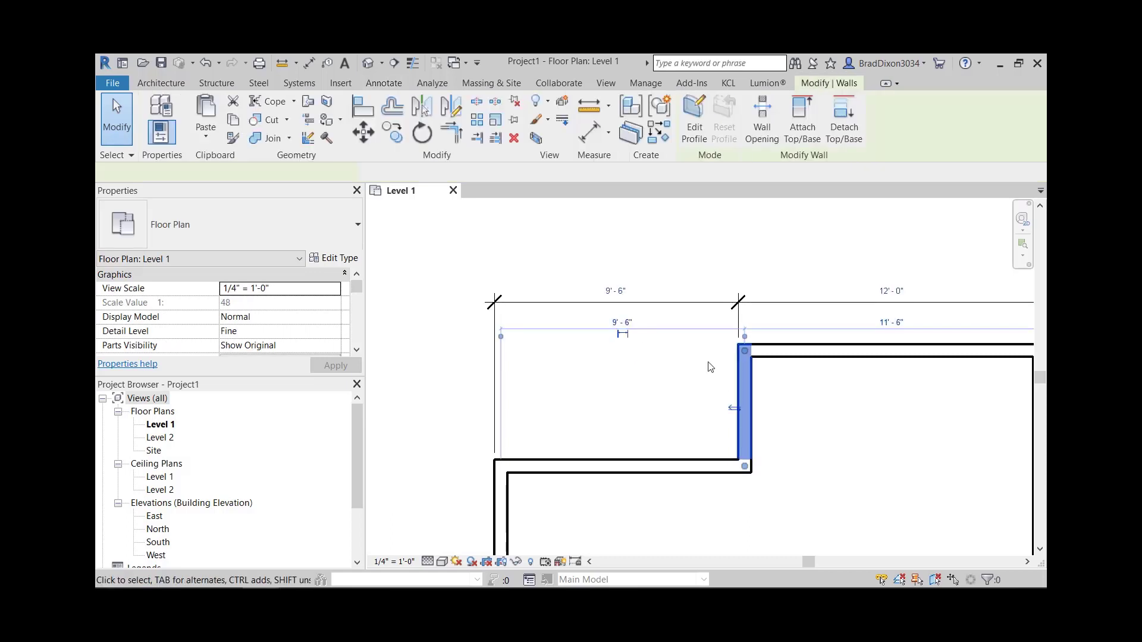
{"action": "left_click", "coordinate": [619, 292]}
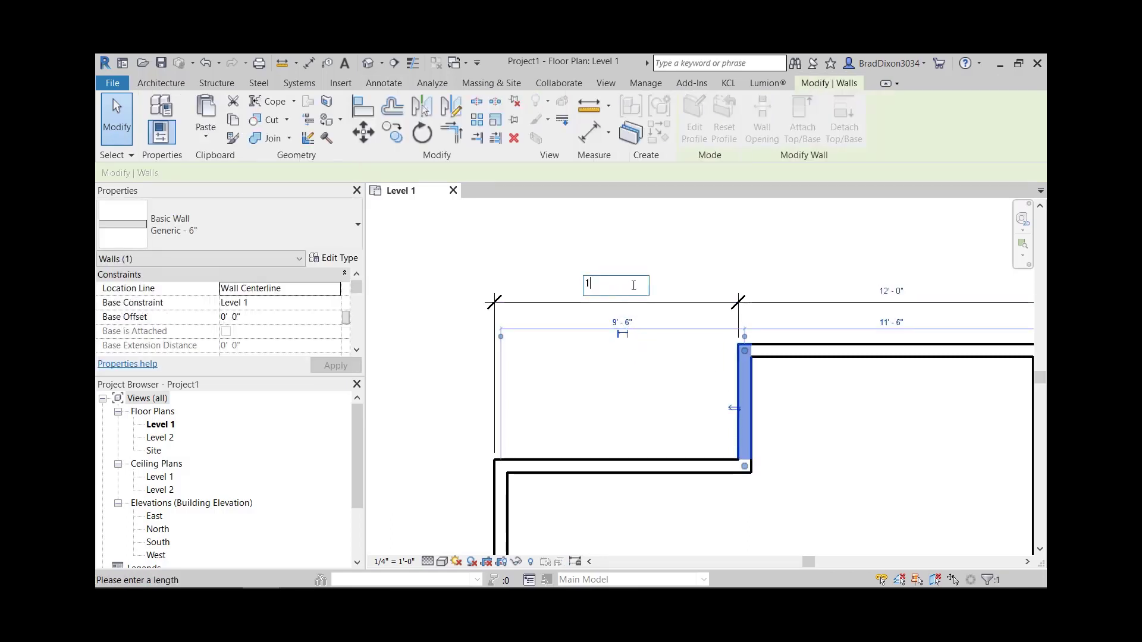
{"action": "type", "text": "10"}
{"action": "key", "text": "Return"}
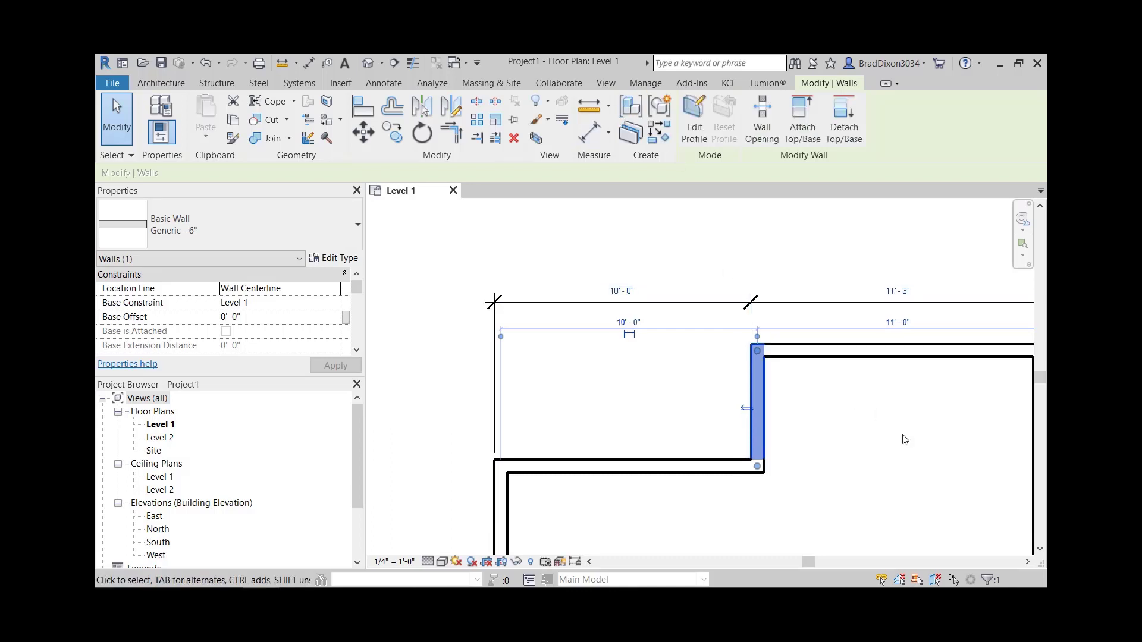
Move the vertical wall on the right of the new outline's upper bay so the middle dimension segment is 14'-0".
{"action": "middle_click_drag", "start_coordinate": [903, 435], "coordinate": [838, 408]}
{"action": "scroll", "coordinate": [830, 396], "scroll_direction": "down", "scroll_amount": 1}
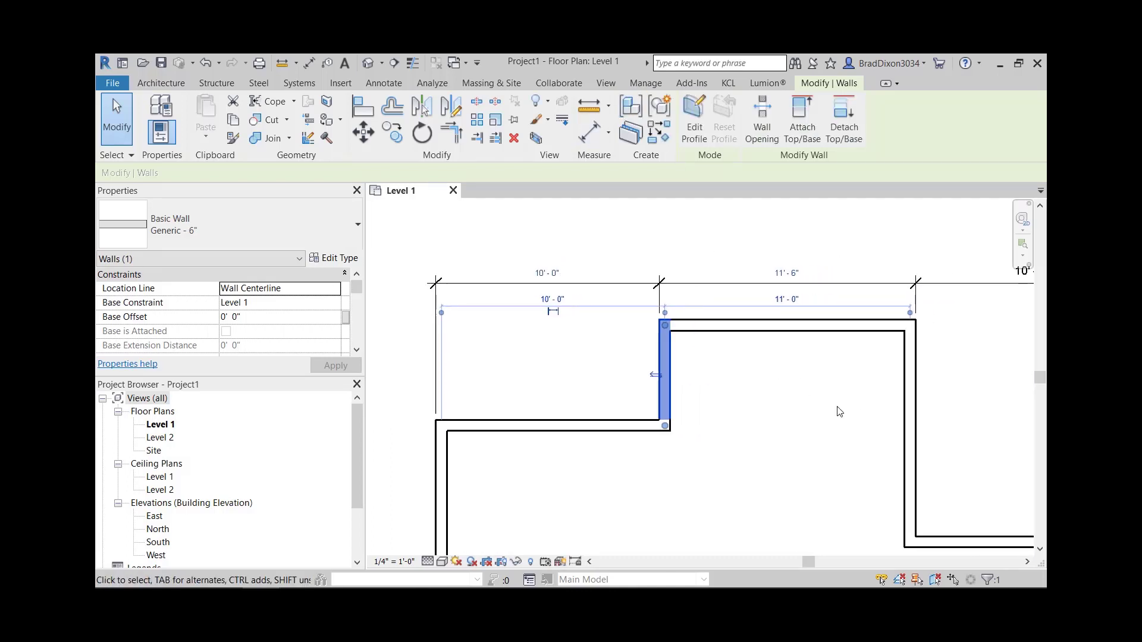
{"action": "scroll", "coordinate": [838, 412], "scroll_direction": "down", "scroll_amount": 2}
{"action": "middle_click_drag", "start_coordinate": [535, 421], "coordinate": [588, 396]}
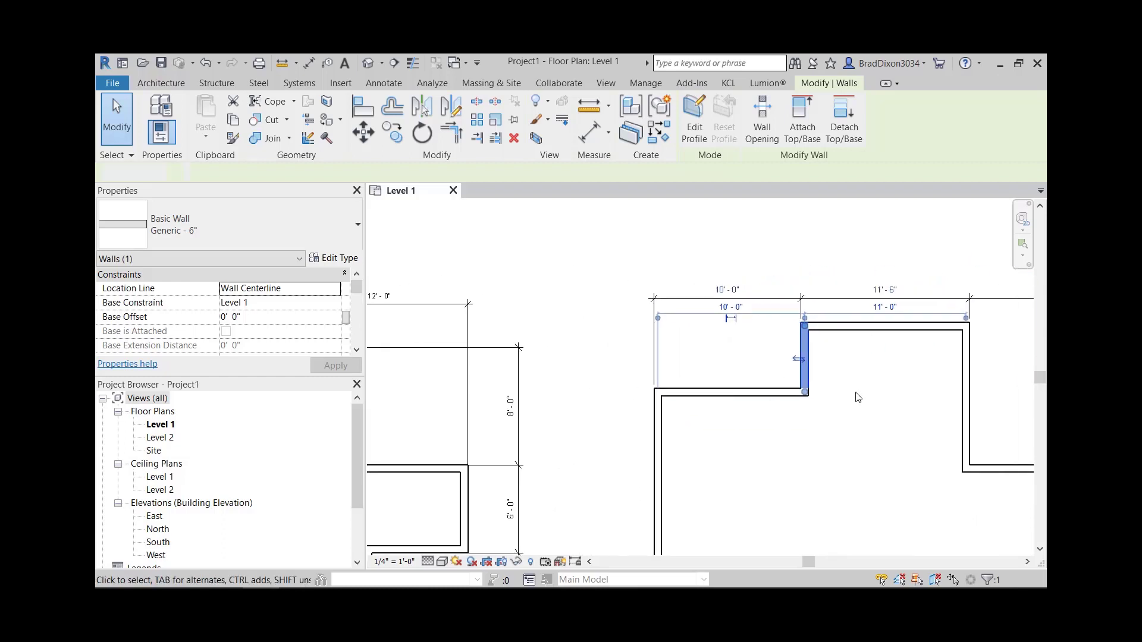
{"action": "left_click", "coordinate": [858, 397]}
{"action": "left_click", "coordinate": [969, 378]}
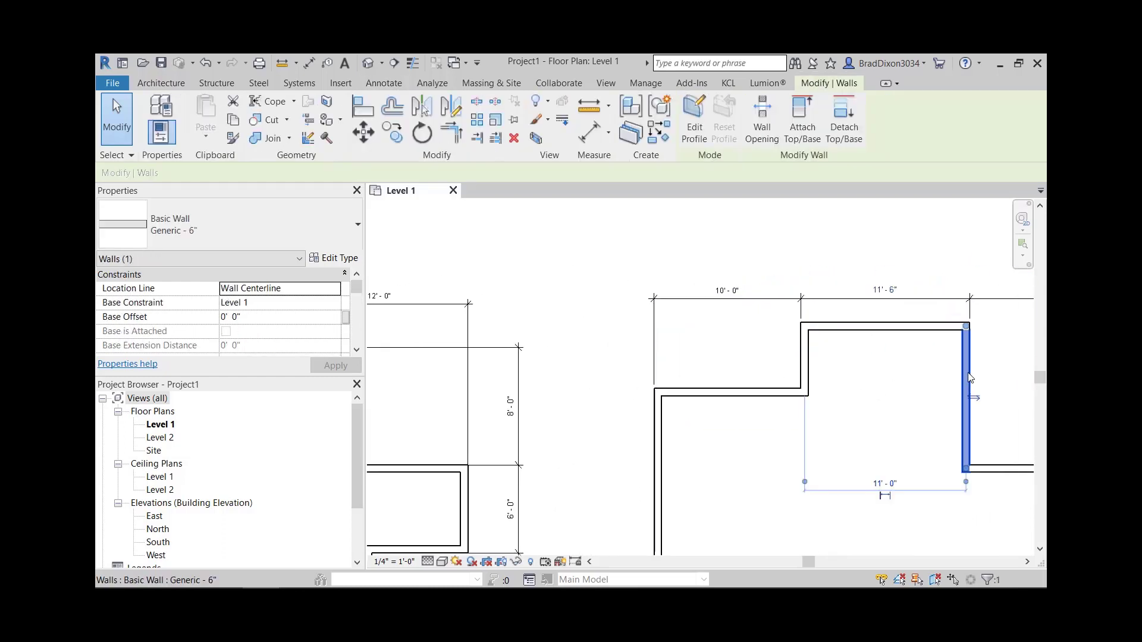
{"action": "left_click", "coordinate": [898, 288]}
{"action": "type", "text": "14"}
{"action": "key", "text": "Return"}
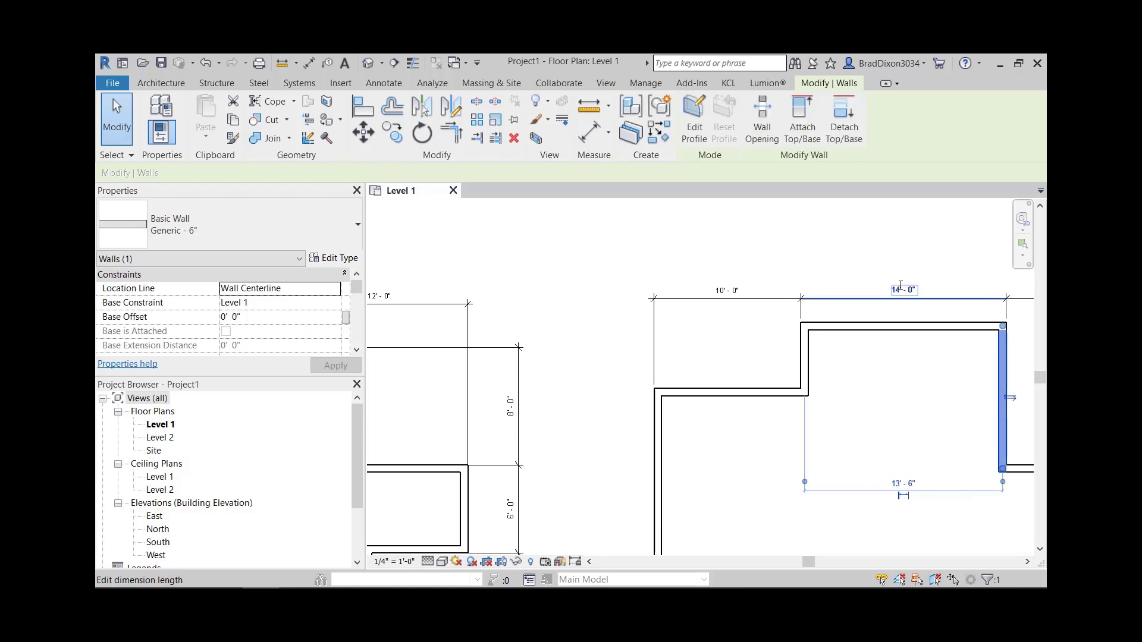
Move the new outline's far-right vertical wall so the last segment of the upper dimension string is 12'-0".
{"action": "scroll", "coordinate": [869, 424], "scroll_direction": "down", "scroll_amount": 1}
{"action": "middle_click_drag", "start_coordinate": [871, 428], "coordinate": [683, 408]}
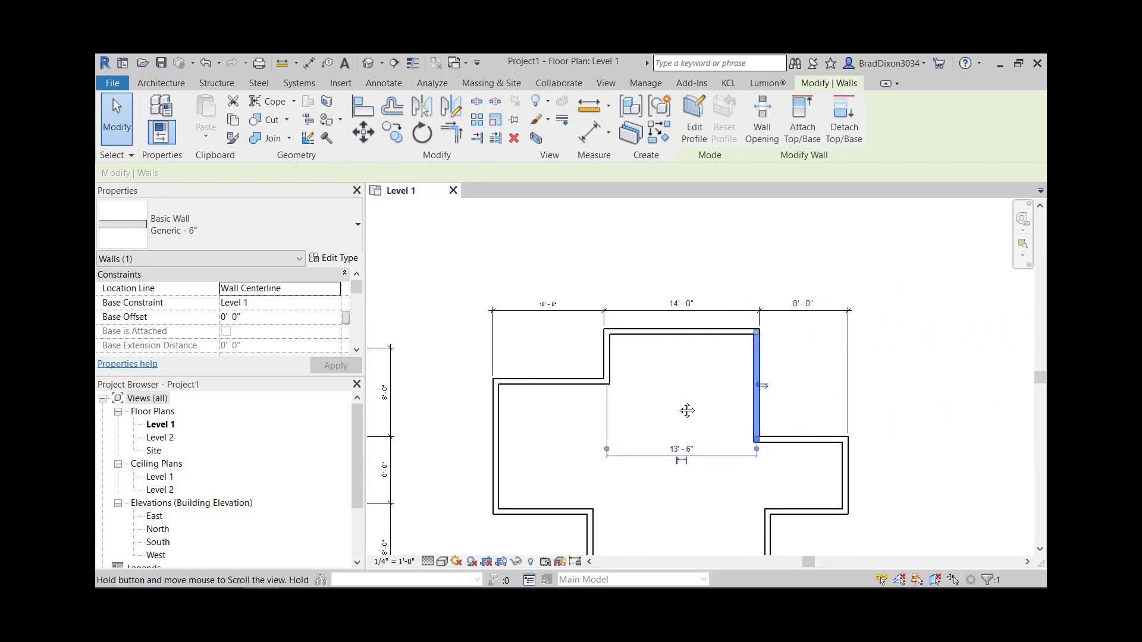
{"action": "left_click", "coordinate": [875, 466]}
{"action": "left_click", "coordinate": [802, 304]}
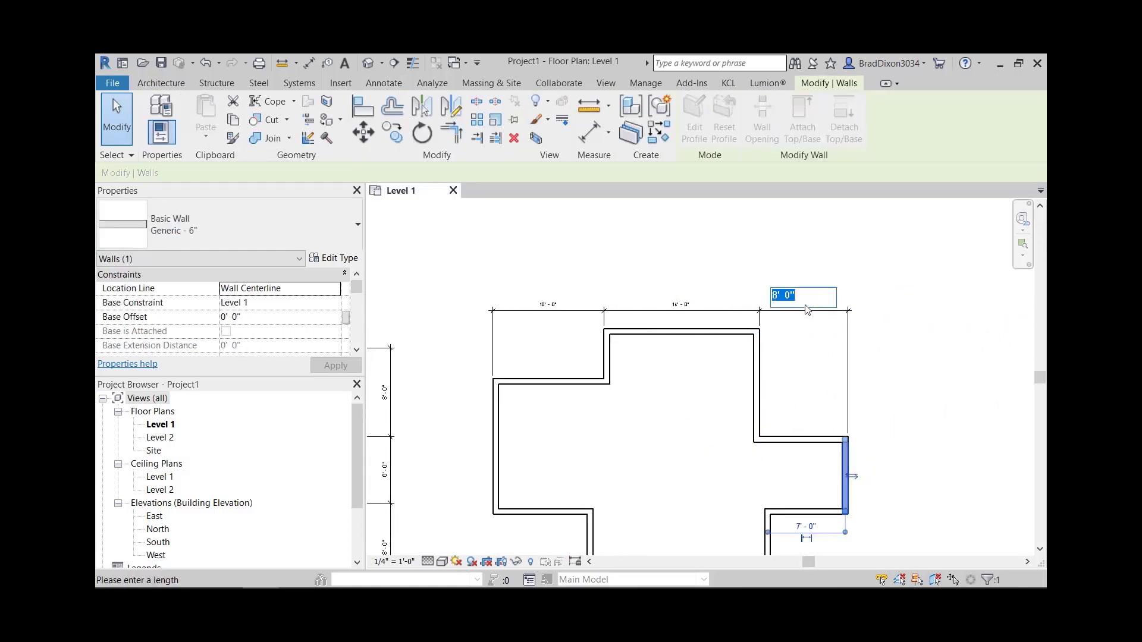
{"action": "type", "text": "12"}
{"action": "key", "text": "Return"}
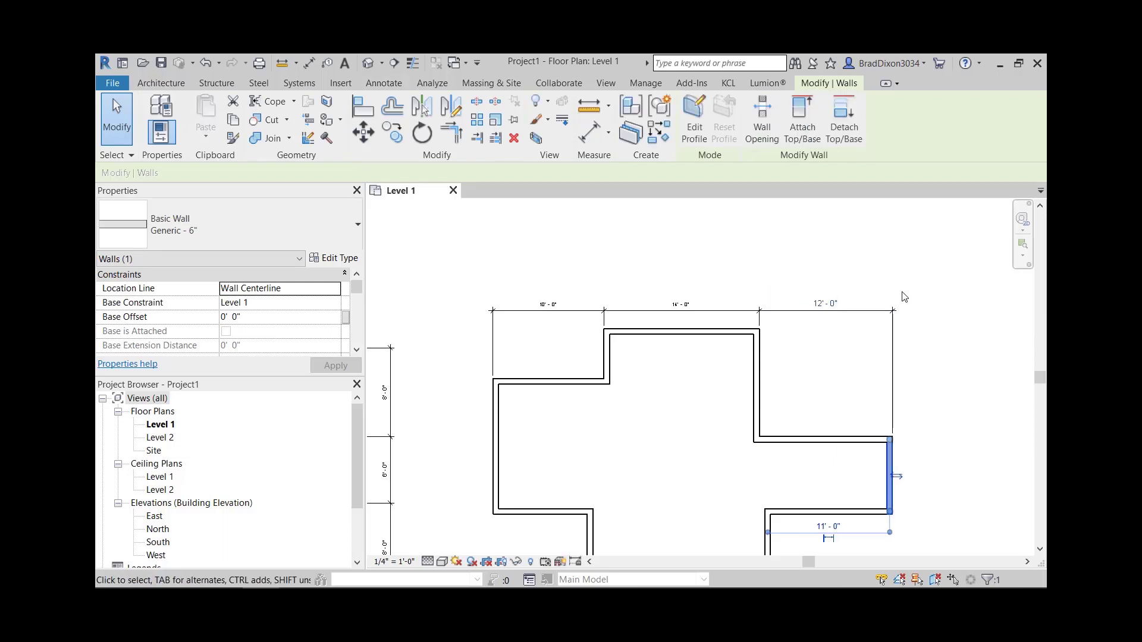
{"action": "left_click", "coordinate": [813, 405]}
Place an aligned dimension string right of the new outline, referencing the outer faces of the topmost wall and the right wing's upper and lower walls.
{"action": "scroll", "coordinate": [833, 440], "scroll_direction": "down", "scroll_amount": 1}
{"action": "middle_click_drag", "start_coordinate": [833, 440], "coordinate": [903, 342]}
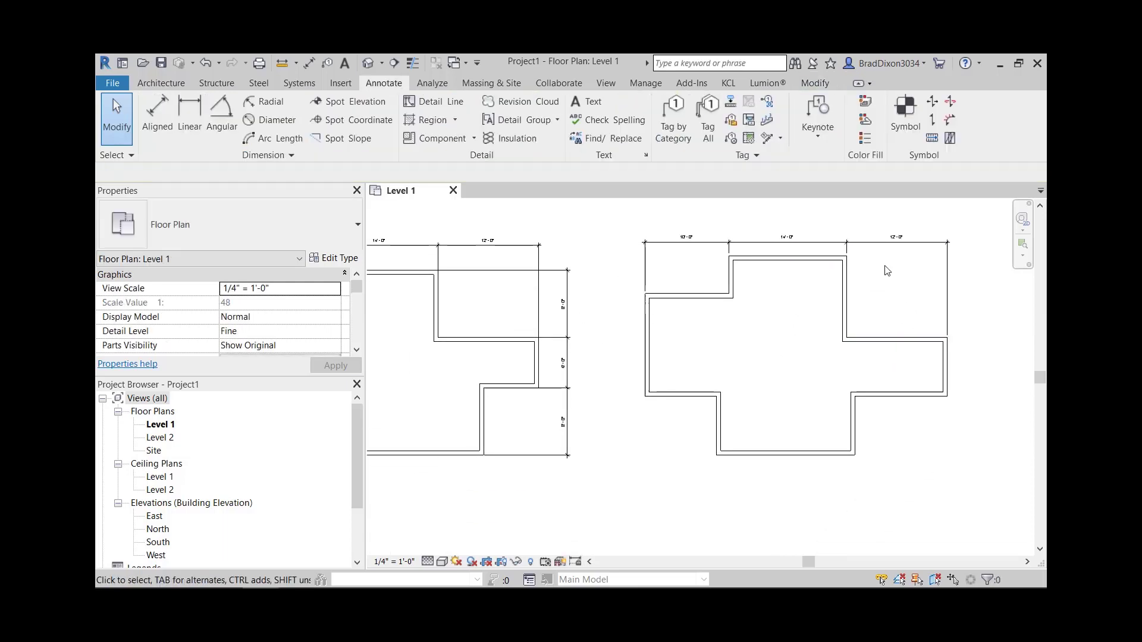
{"action": "middle_click_drag", "start_coordinate": [725, 324], "coordinate": [790, 326]}
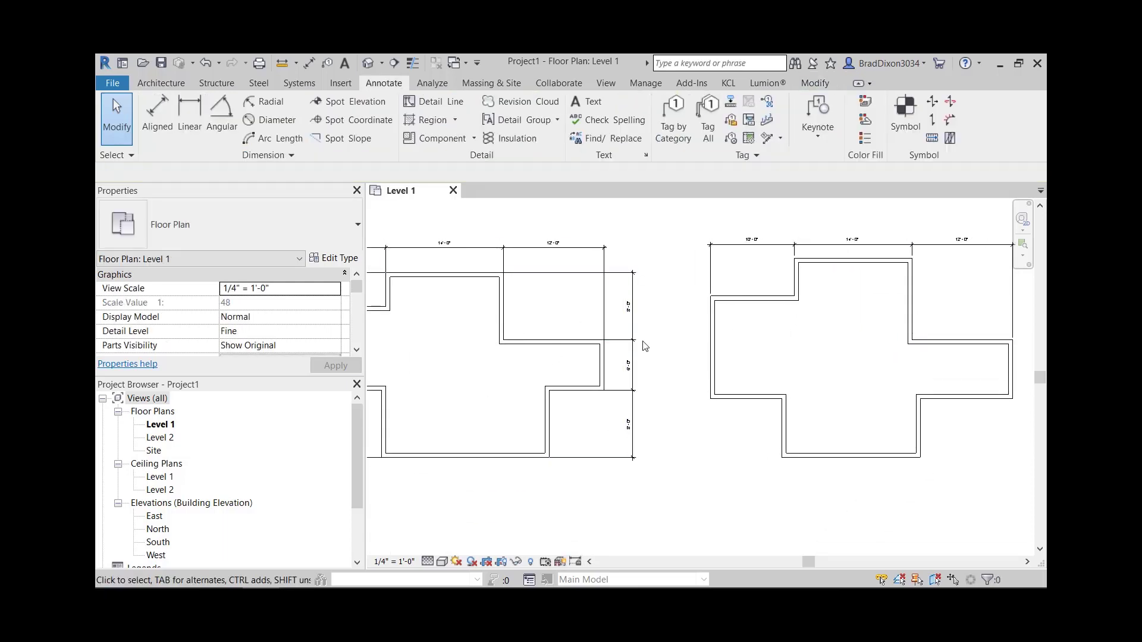
{"action": "left_click", "coordinate": [158, 116]}
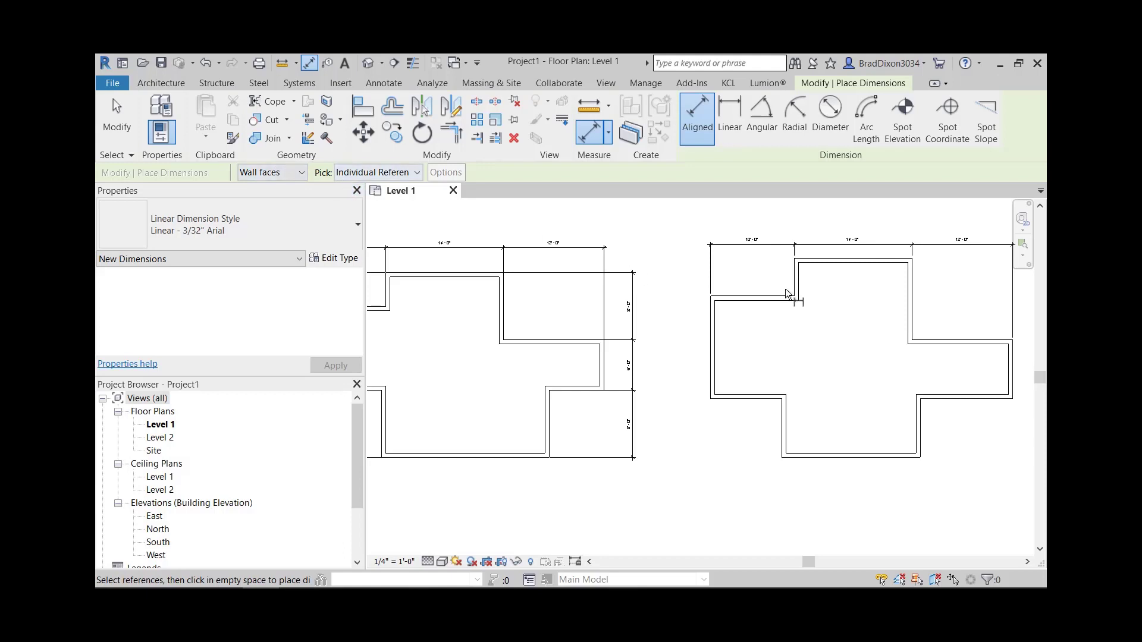
{"action": "left_click", "coordinate": [877, 258]}
{"action": "left_click", "coordinate": [974, 343]}
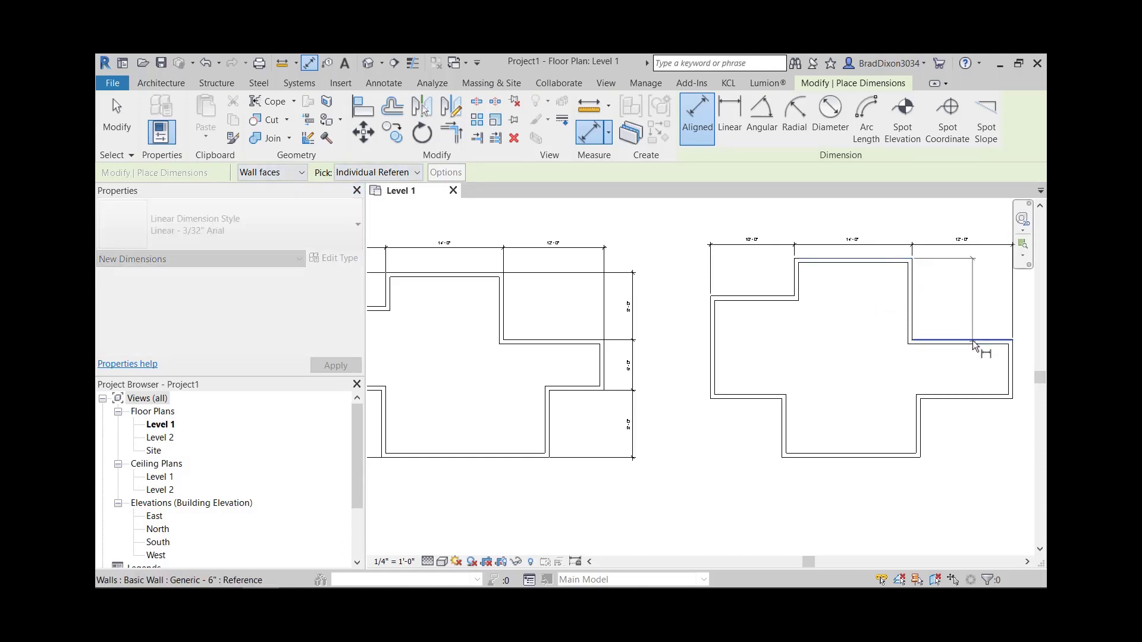
{"action": "left_click", "coordinate": [992, 398]}
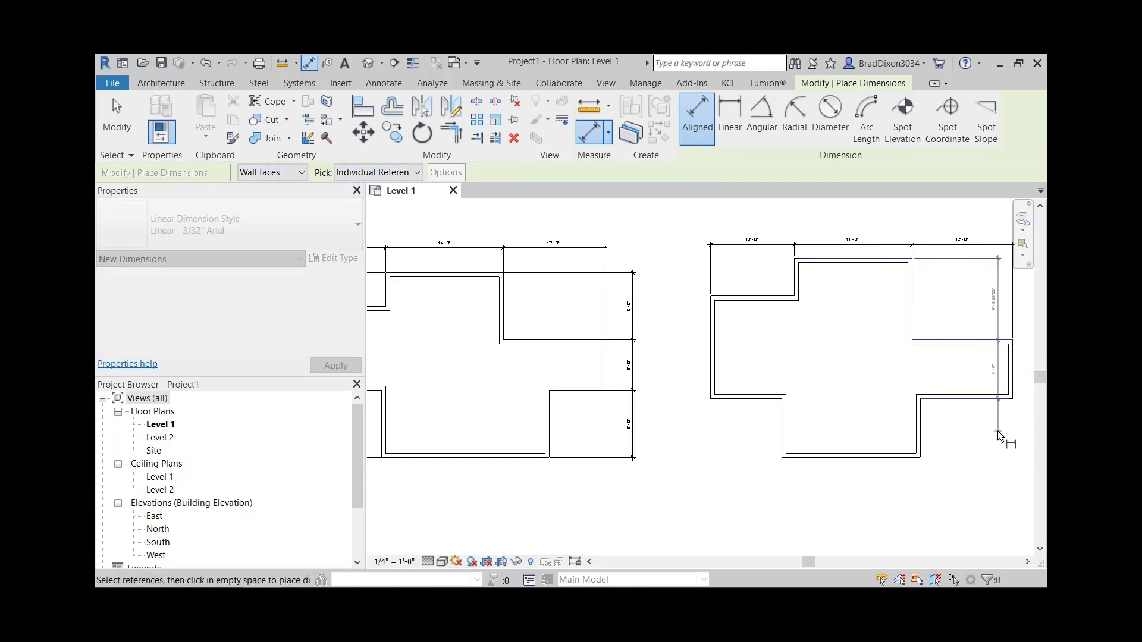
{"action": "middle_click_drag", "start_coordinate": [1055, 428], "coordinate": [936, 411]}
{"action": "left_click", "coordinate": [927, 410]}
{"action": "key", "text": "Escape"}
{"action": "key", "text": "Escape"}
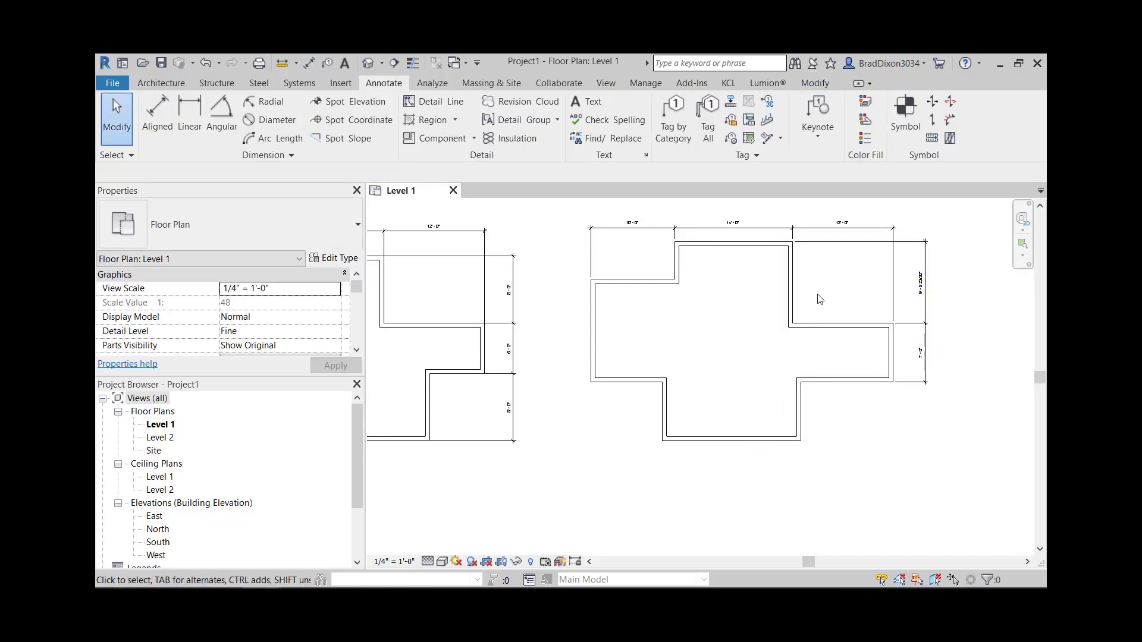
Move the right wing's upper wall so its dimension from the topmost wall is 8'-0".
{"action": "scroll", "coordinate": [857, 271], "scroll_direction": "up", "scroll_amount": 1}
{"action": "middle_click_drag", "start_coordinate": [871, 283], "coordinate": [847, 323]}
{"action": "middle_click_drag", "start_coordinate": [527, 320], "coordinate": [876, 275]}
{"action": "scroll", "coordinate": [714, 380], "scroll_direction": "up", "scroll_amount": 5}
{"action": "scroll", "coordinate": [718, 381], "scroll_direction": "down", "scroll_amount": 6}
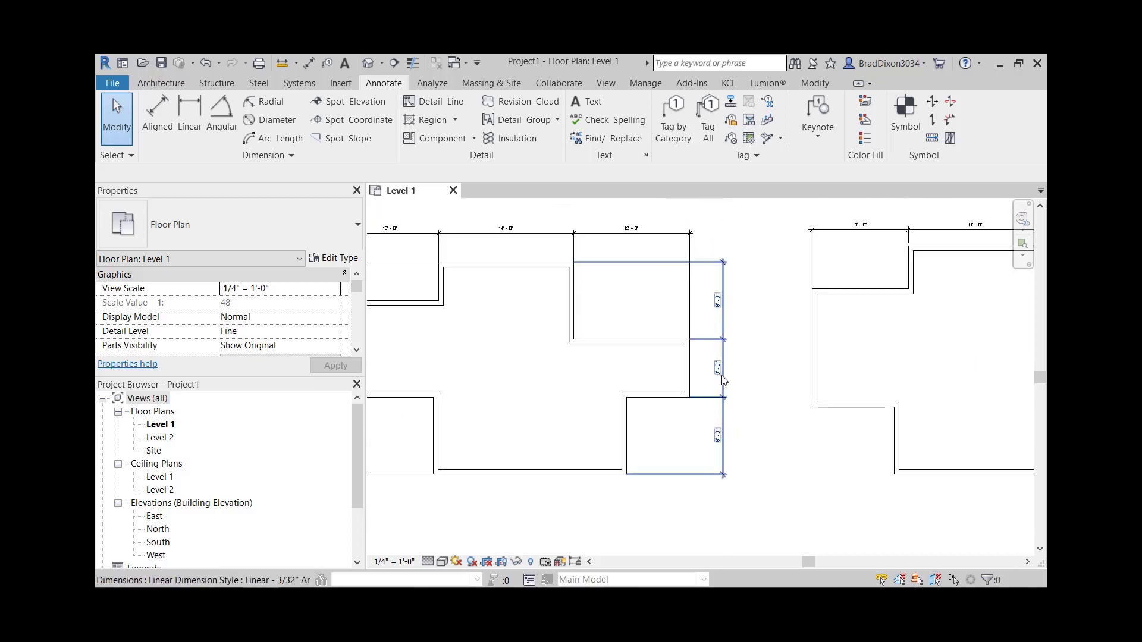
{"action": "middle_click_drag", "start_coordinate": [776, 392], "coordinate": [569, 405]}
{"action": "left_click", "coordinate": [916, 358]}
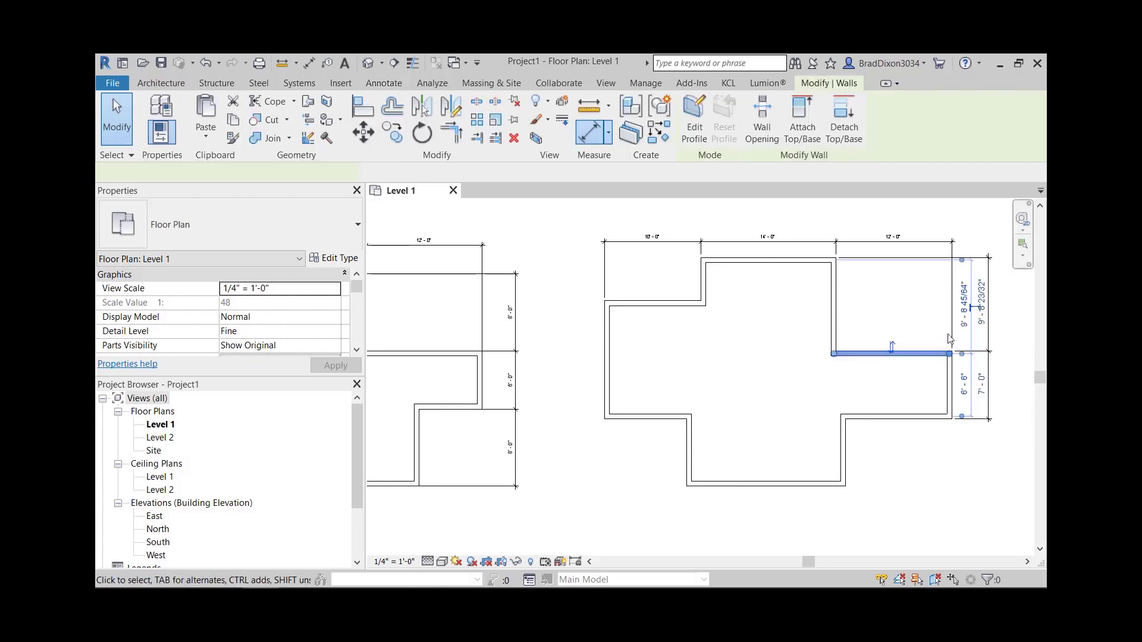
{"action": "scroll", "coordinate": [917, 364], "scroll_direction": "up", "scroll_amount": 2}
{"action": "key", "text": "Escape"}
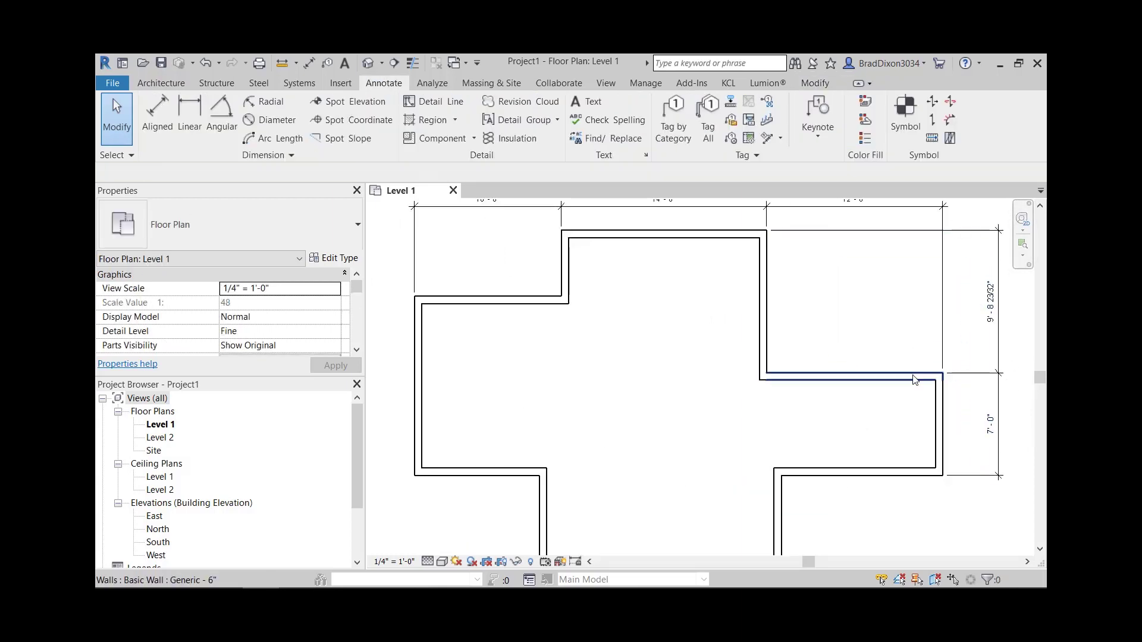
{"action": "left_click", "coordinate": [919, 375]}
{"action": "middle_click_drag", "start_coordinate": [974, 337], "coordinate": [933, 342]}
{"action": "left_click", "coordinate": [947, 322]}
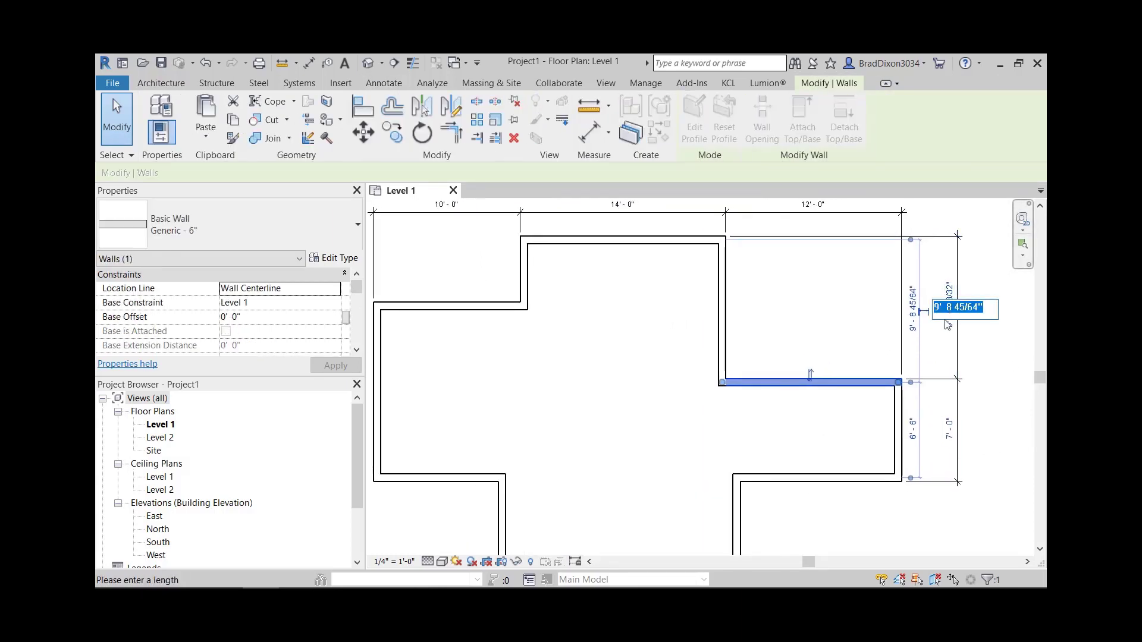
{"action": "type", "text": "8"}
{"action": "key", "text": "Return"}
{"action": "key", "text": "Escape"}
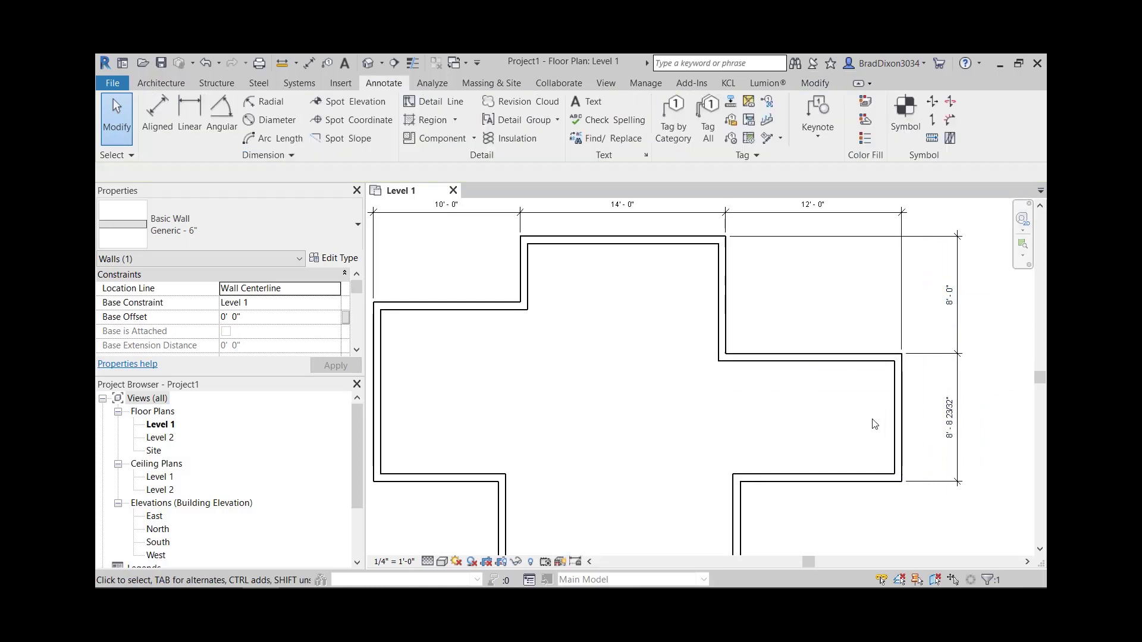
Move the right wing's lower wall so the wing's outer depth is 6'-0".
{"action": "left_click", "coordinate": [859, 481]}
{"action": "left_click", "coordinate": [947, 417]}
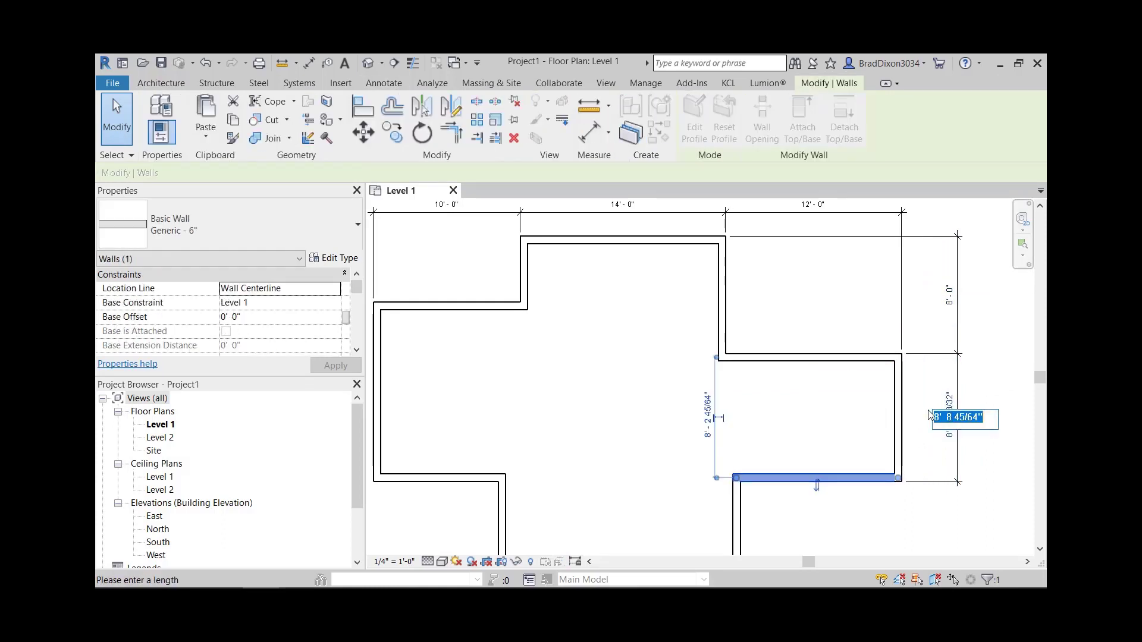
{"action": "key", "text": "Return"}
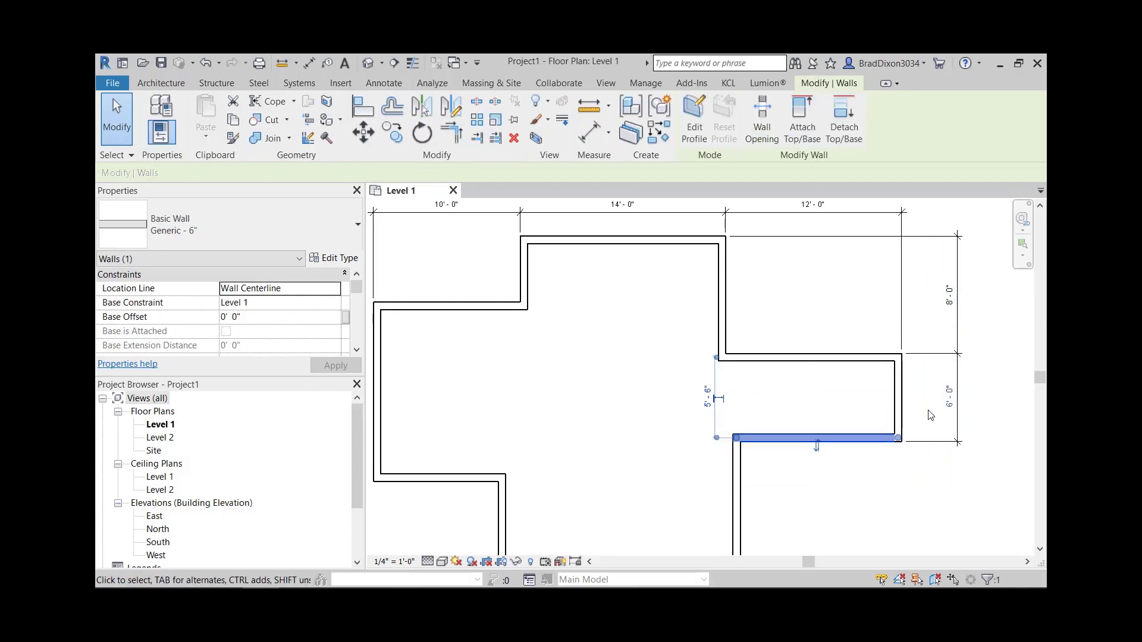
{"action": "scroll", "coordinate": [931, 416], "scroll_direction": "down", "scroll_amount": 2}
{"action": "key", "text": "Escape"}
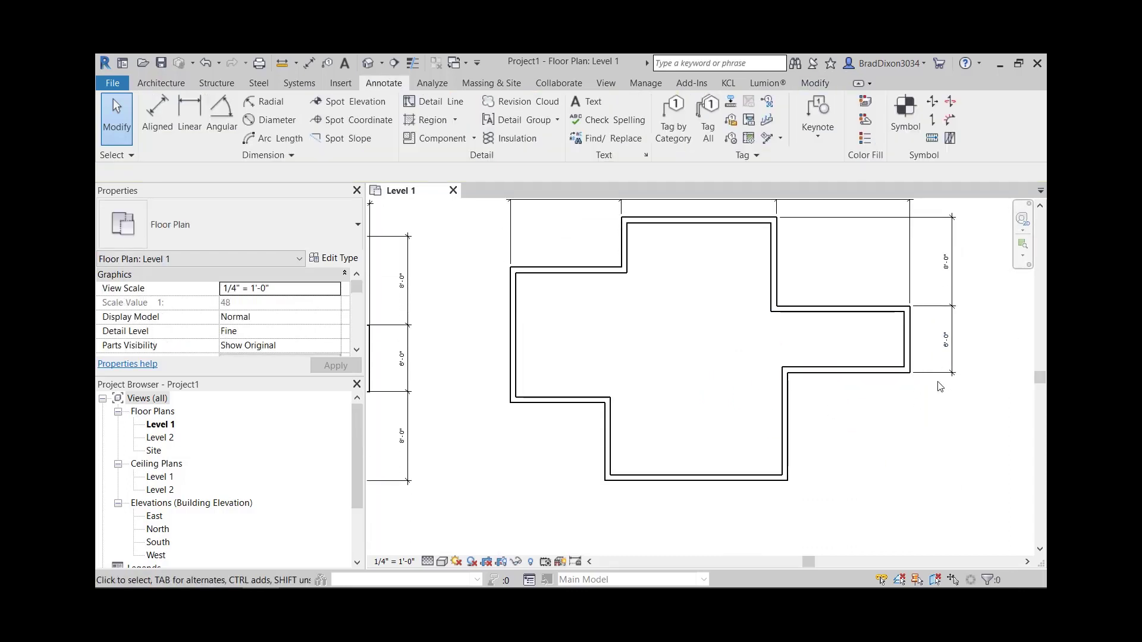
{"action": "left_click", "coordinate": [157, 116]}
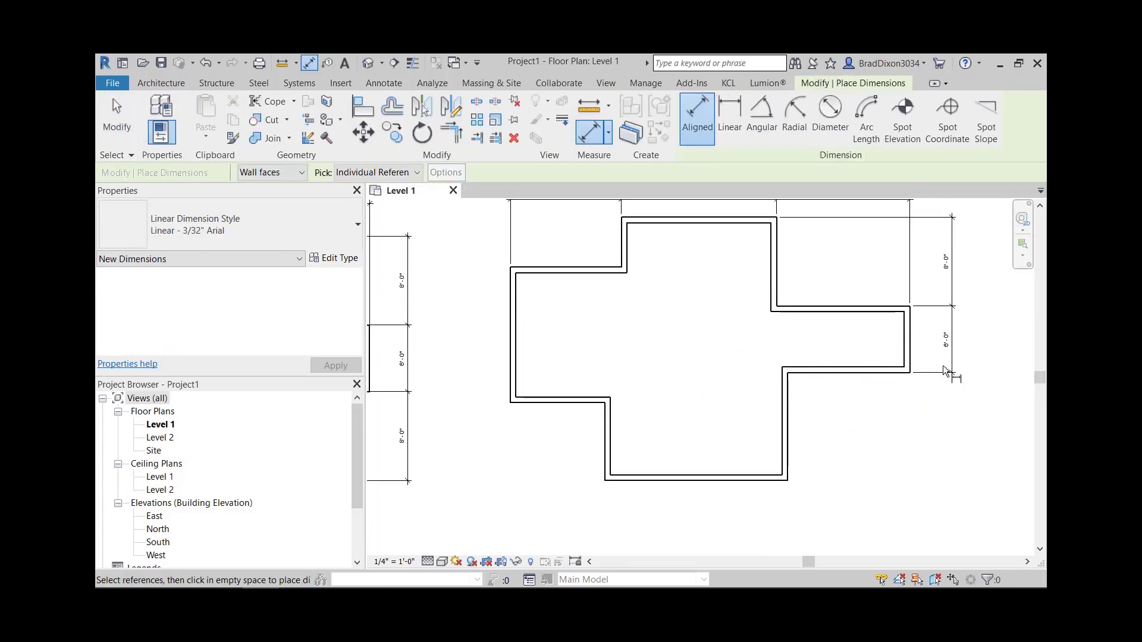
{"action": "left_click", "coordinate": [905, 372]}
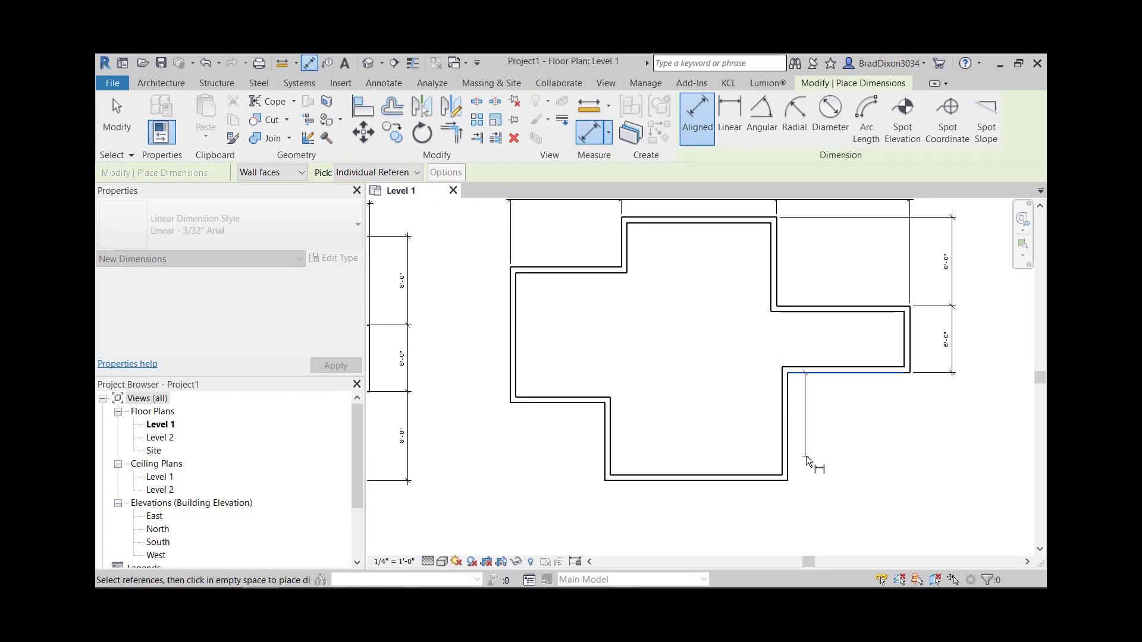
{"action": "left_click", "coordinate": [766, 480]}
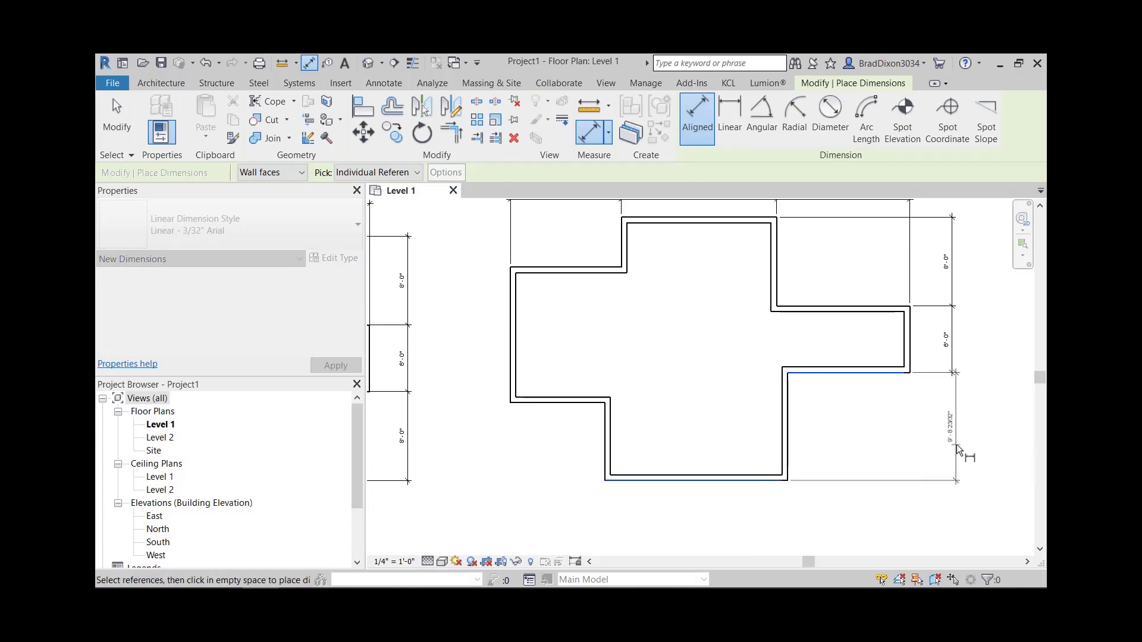
{"action": "key", "text": "Escape"}
{"action": "key", "text": "Escape"}
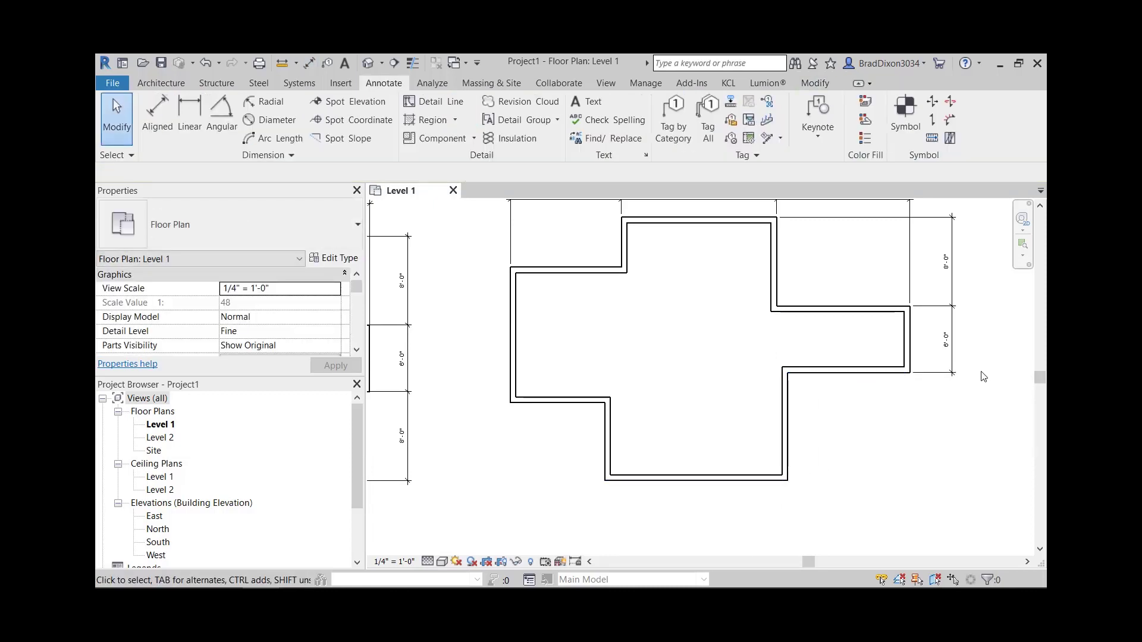
Extend the dimension string right of the new outline to the outer face of the lowest horizontal wall by editing its witness lines.
{"action": "left_click", "coordinate": [949, 351]}
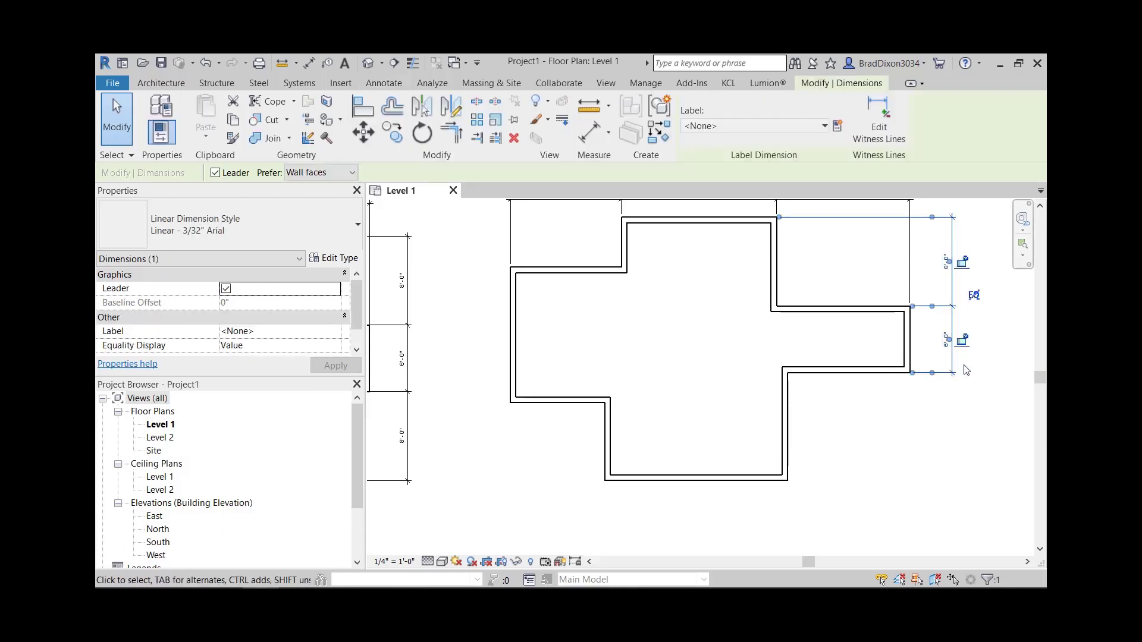
{"action": "left_click", "coordinate": [883, 123]}
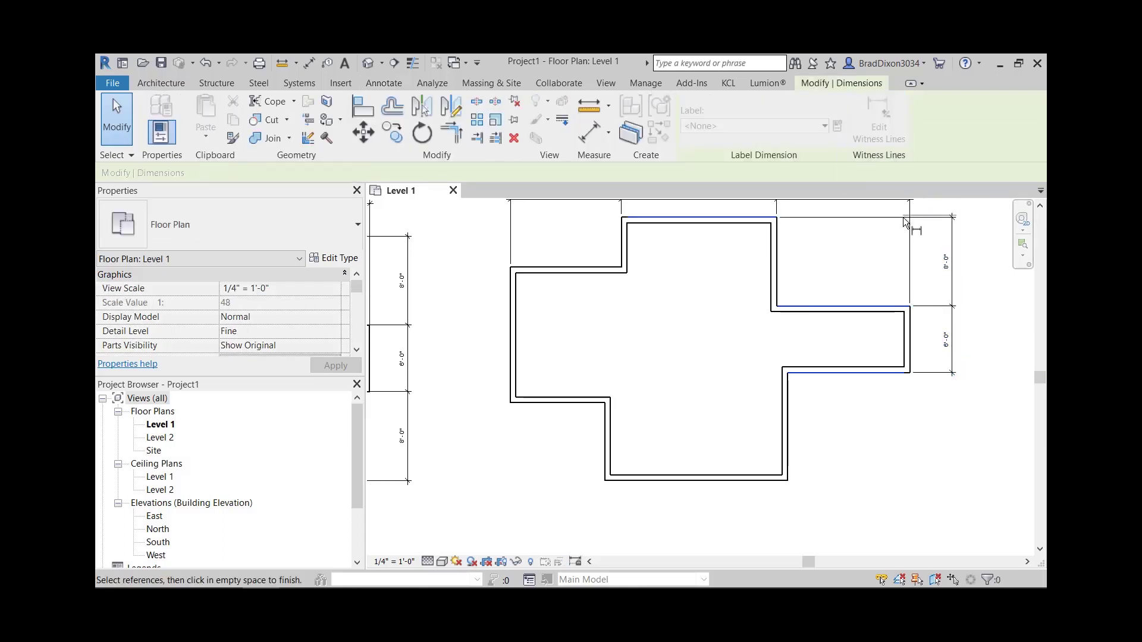
{"action": "left_click", "coordinate": [739, 482]}
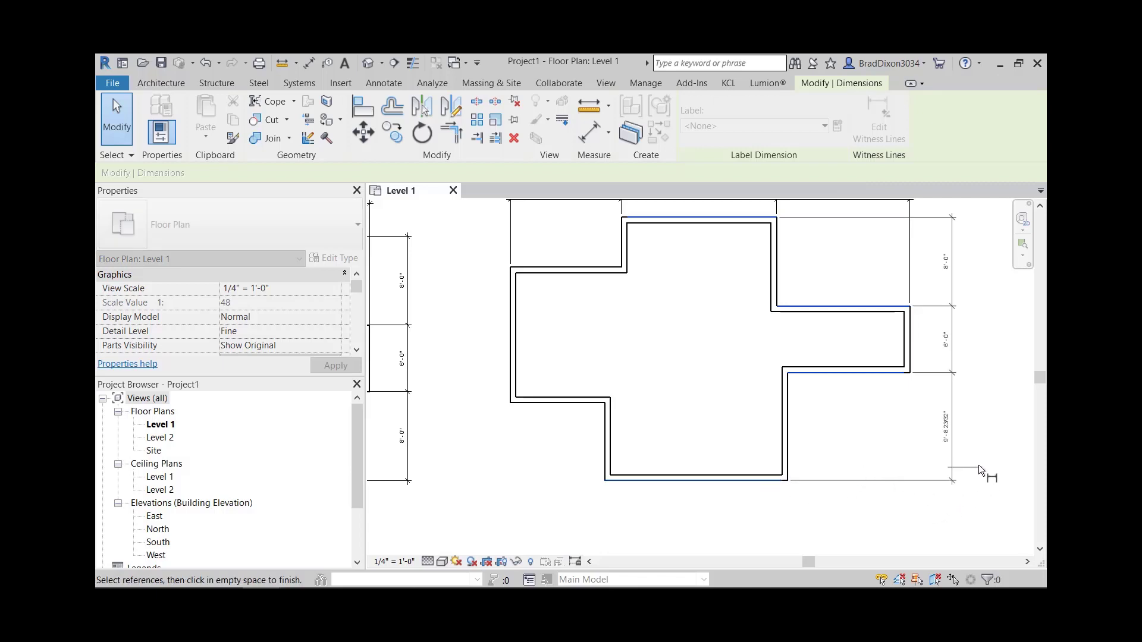
{"action": "left_click", "coordinate": [998, 426]}
{"action": "key", "text": "Escape"}
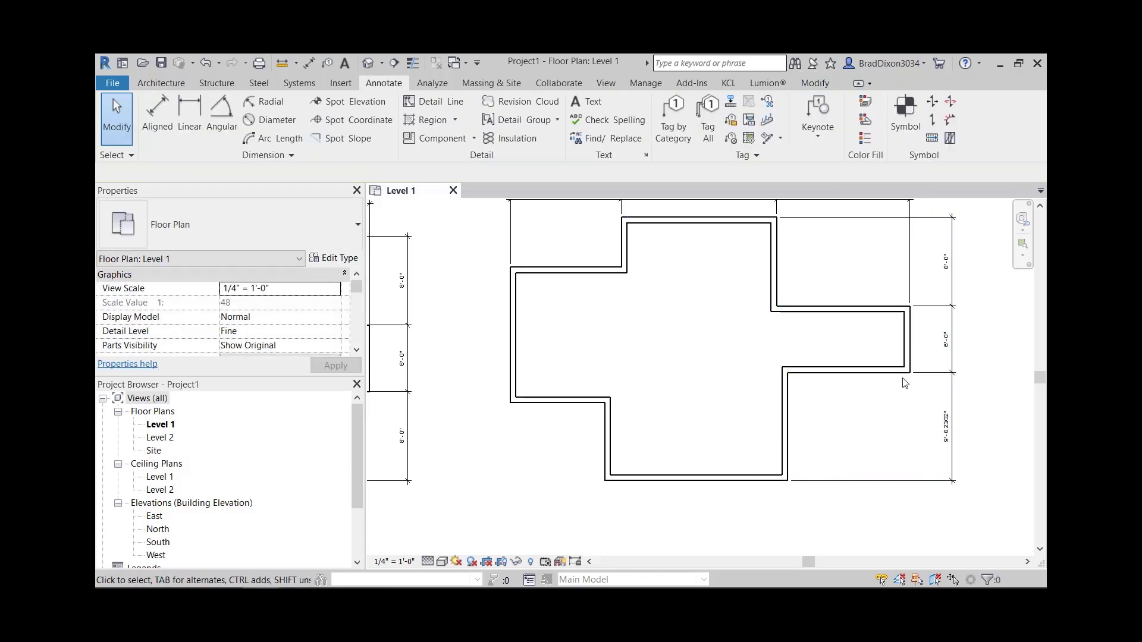
Remove the witness lines at the right wing's upper and lower walls from the right-hand dimension string.
{"action": "scroll", "coordinate": [910, 437], "scroll_direction": "down", "scroll_amount": 2}
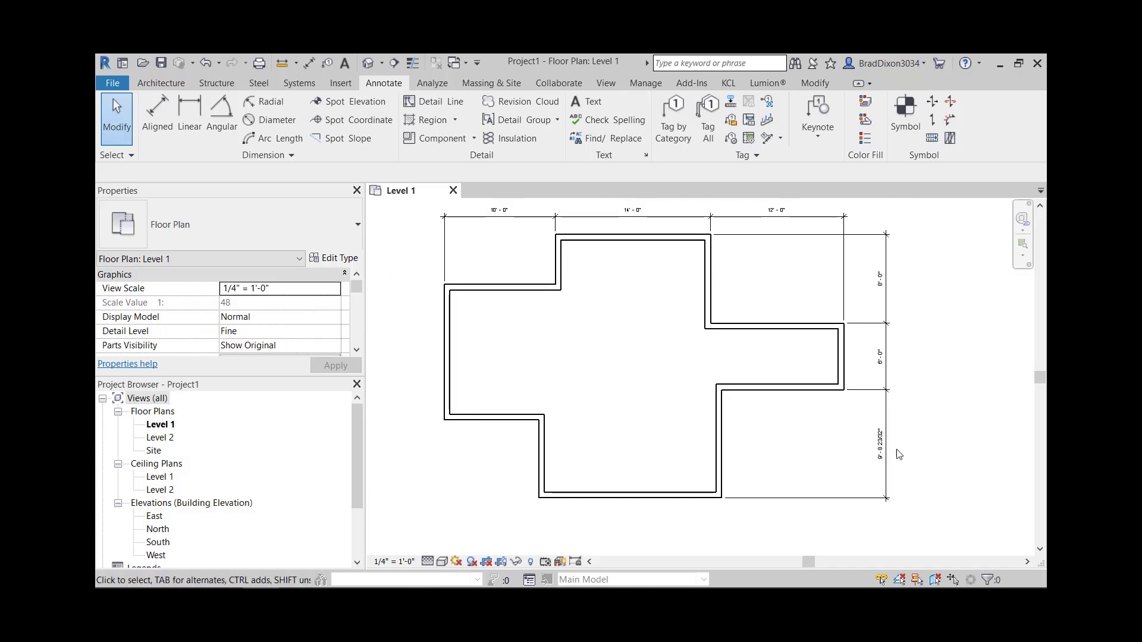
{"action": "scroll", "coordinate": [905, 426], "scroll_direction": "up", "scroll_amount": 1}
{"action": "scroll", "coordinate": [892, 416], "scroll_direction": "down", "scroll_amount": 1}
{"action": "left_click", "coordinate": [884, 410]}
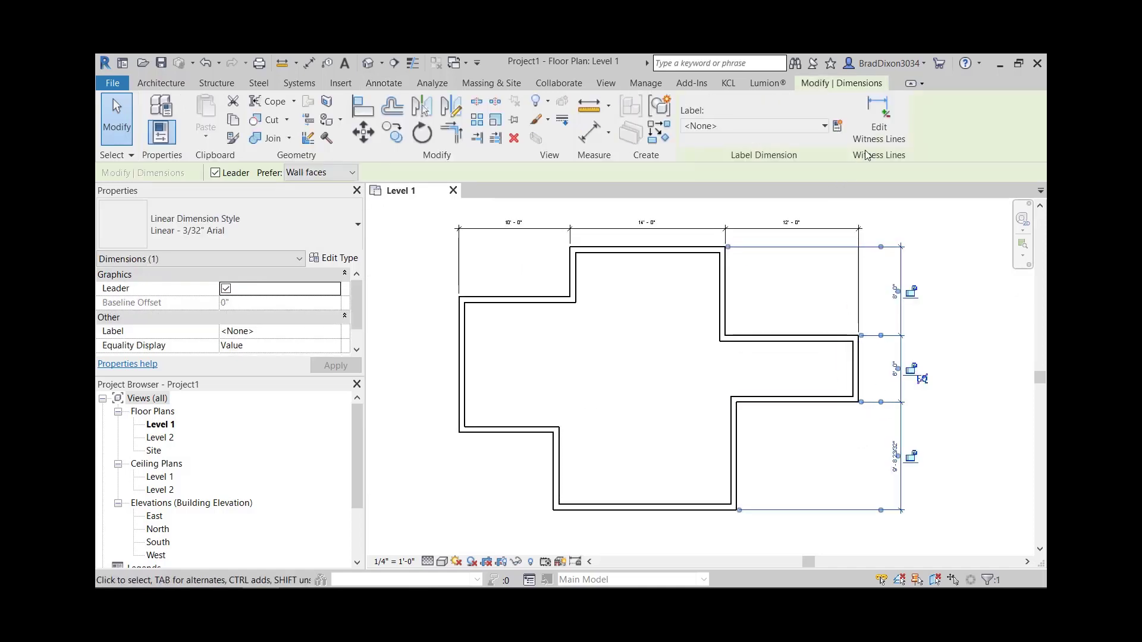
{"action": "left_click", "coordinate": [878, 237]}
{"action": "left_click", "coordinate": [827, 335]}
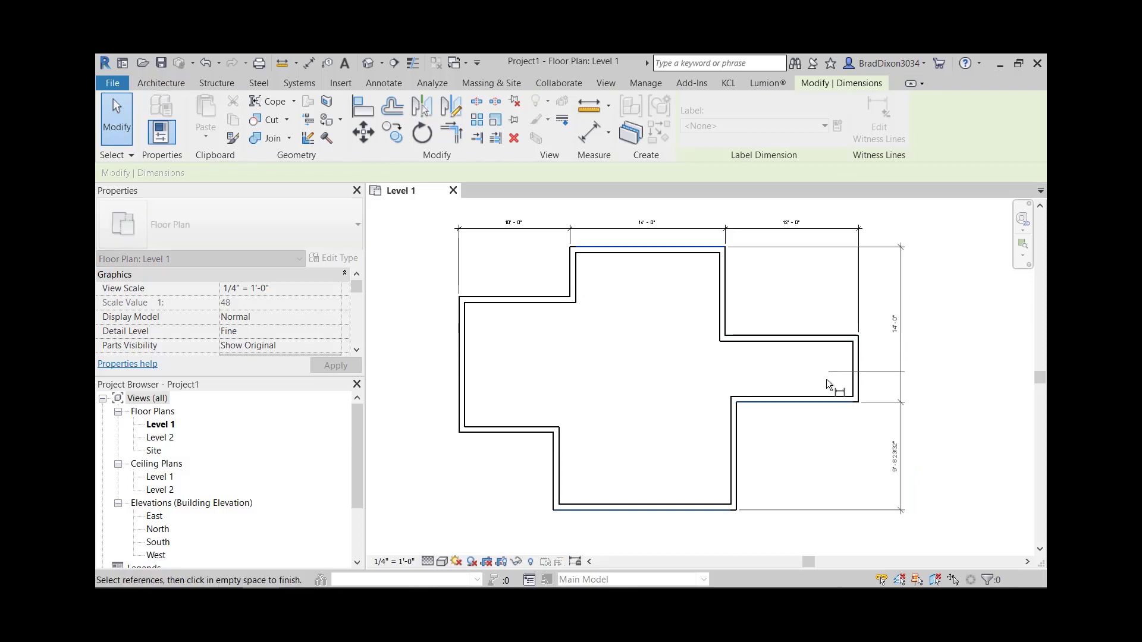
{"action": "left_click", "coordinate": [821, 405]}
{"action": "left_click", "coordinate": [952, 357]}
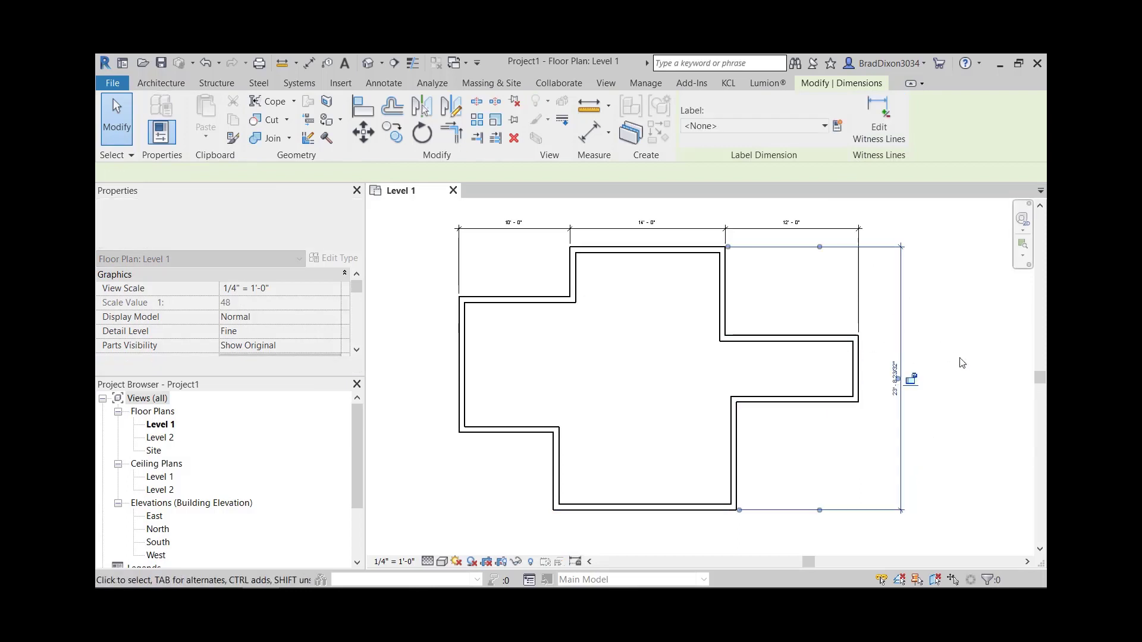
{"action": "left_click", "coordinate": [974, 399]}
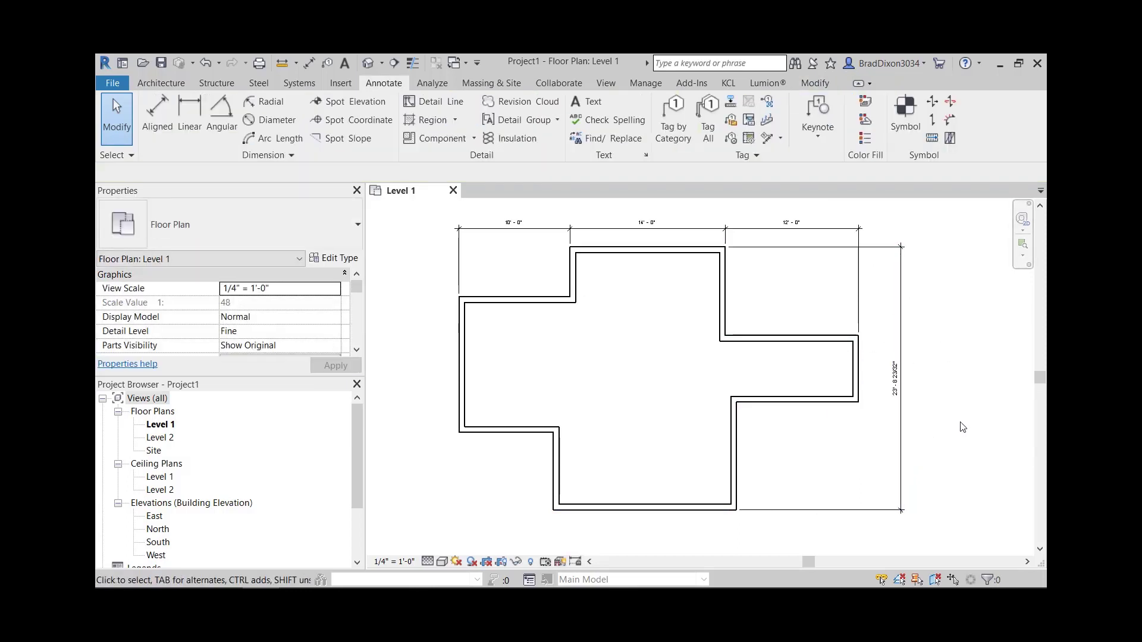
Add the outer faces of the right wing's upper and lower walls back into the right-hand dimension string.
{"action": "left_click", "coordinate": [904, 324]}
{"action": "left_click", "coordinate": [879, 122]}
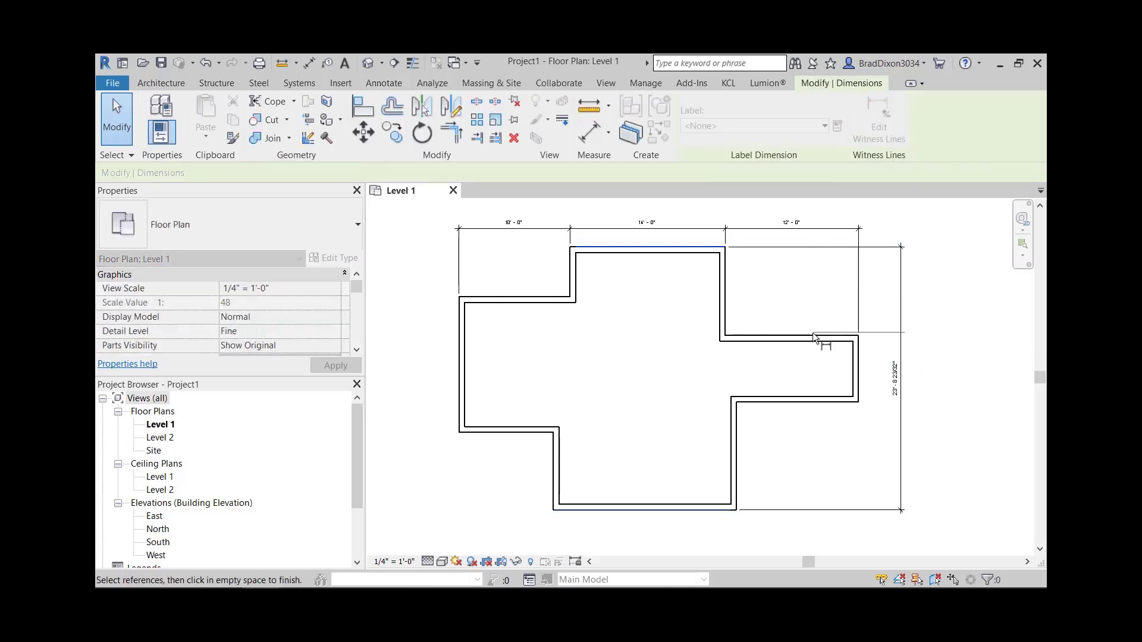
{"action": "left_click", "coordinate": [812, 335]}
{"action": "left_click", "coordinate": [812, 402]}
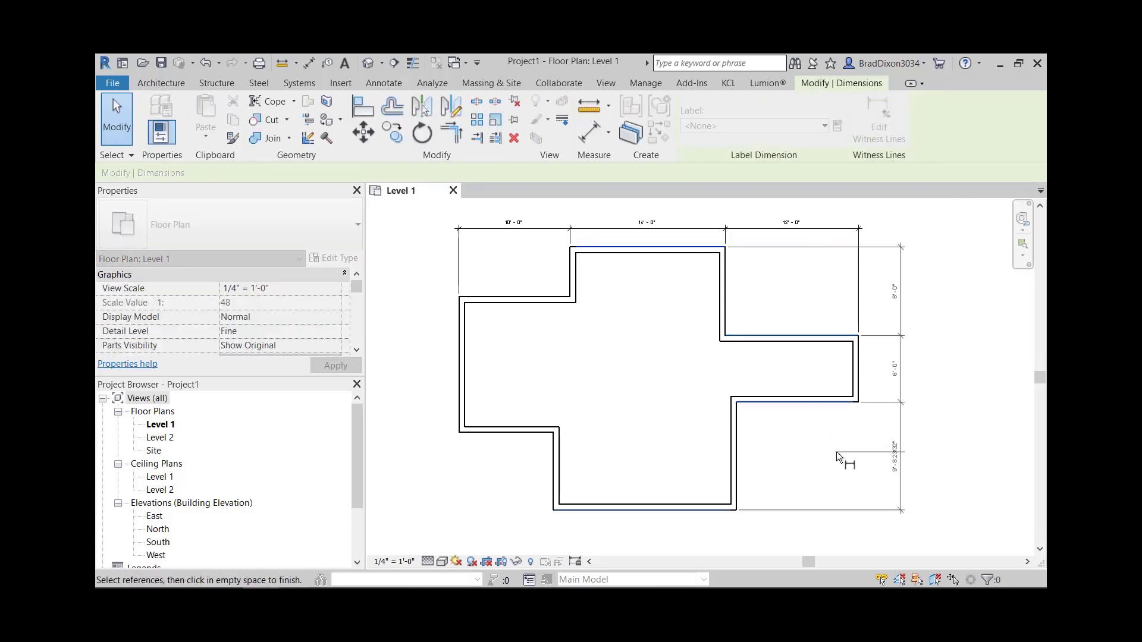
{"action": "left_click", "coordinate": [836, 480]}
{"action": "left_click", "coordinate": [948, 461]}
Move the new outline's lowest horizontal wall so its dimension from the right wing's lower wall is 8'-0".
{"action": "middle_click_drag", "start_coordinate": [689, 514], "coordinate": [747, 449]}
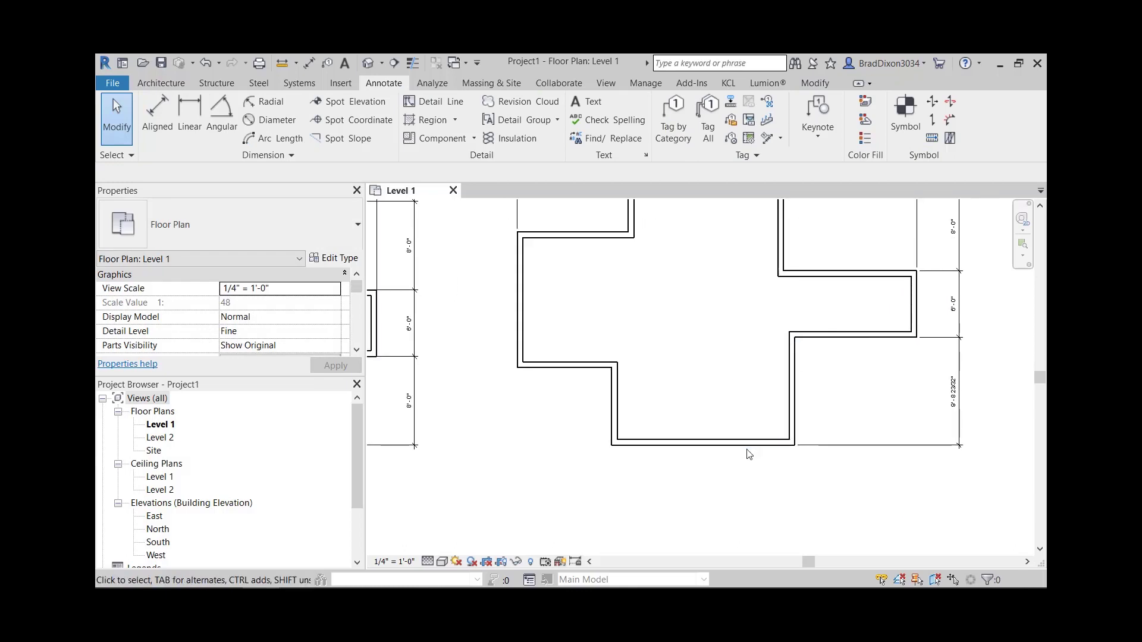
{"action": "left_click", "coordinate": [748, 452]}
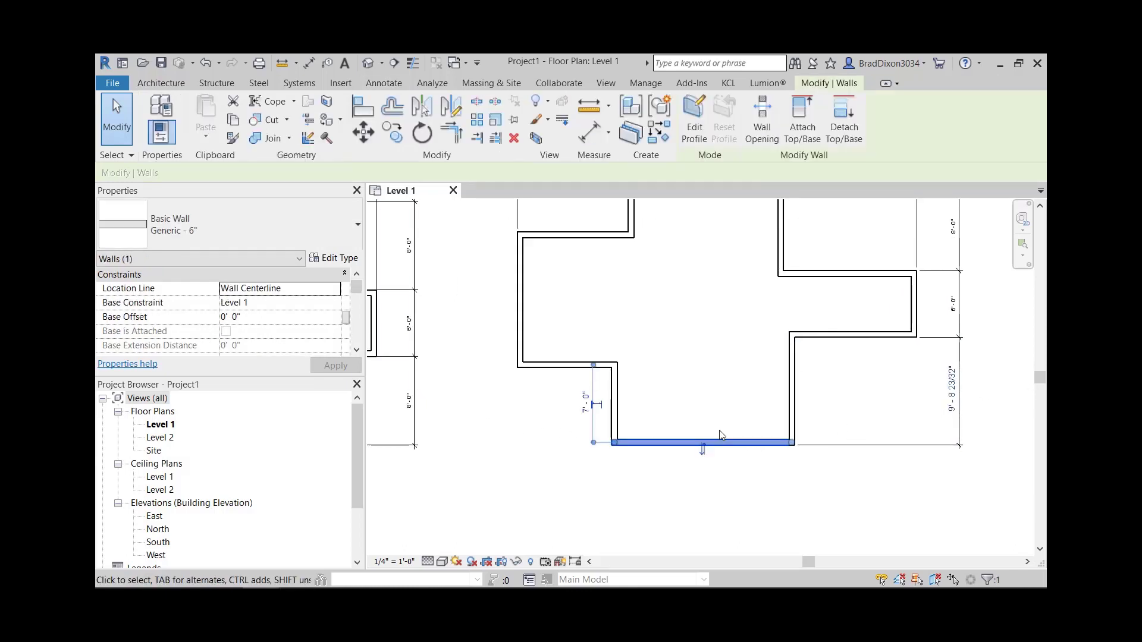
{"action": "left_click", "coordinate": [949, 405]}
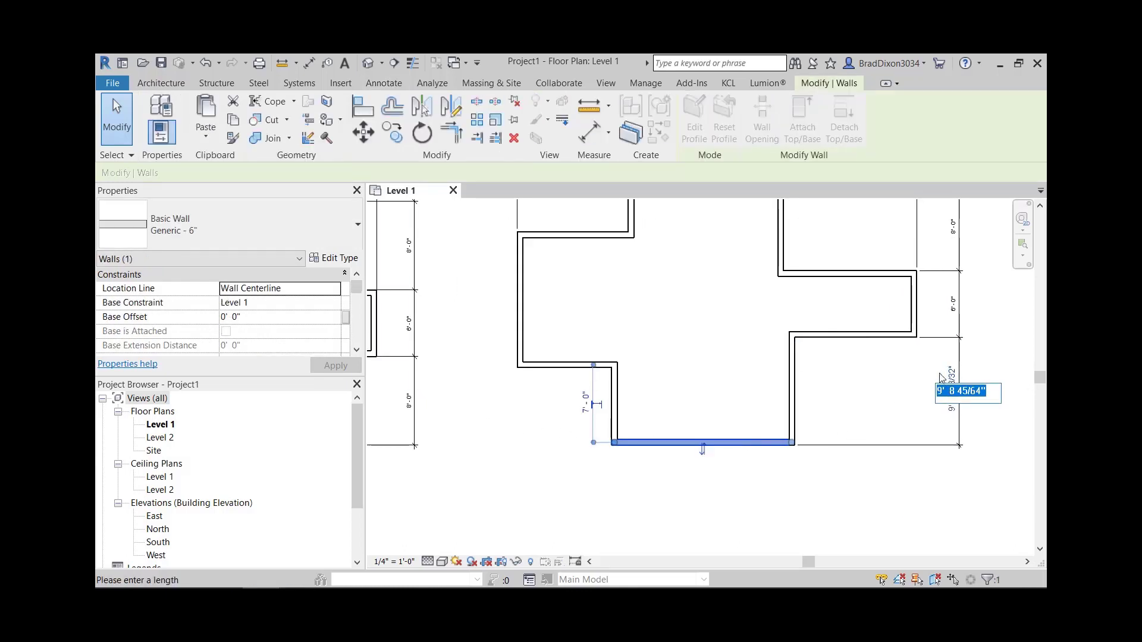
{"action": "type", "text": "8"}
{"action": "key", "text": "Return"}
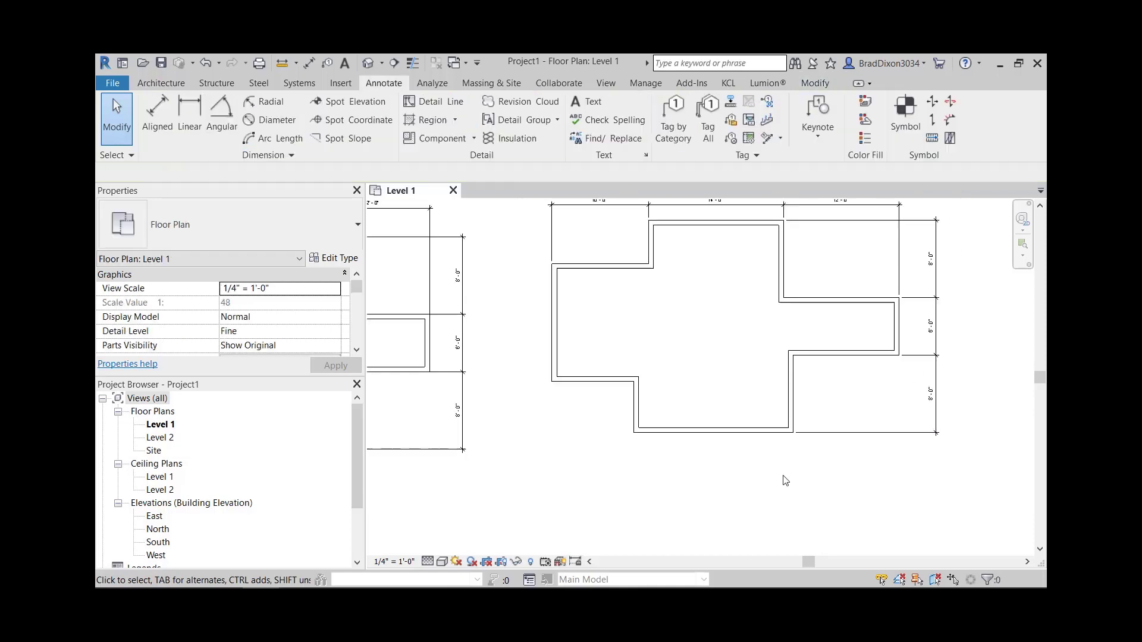
Place an aligned dimension string left of the new outline, referencing the outer faces of the topmost wall, the left wing's upper and lower walls, and the lowest wall.
{"action": "mouse_move", "coordinate": [783, 476]}
{"action": "middle_mouse_down"}
{"action": "mouse_move", "coordinate": [706, 528]}
{"action": "mouse_move", "coordinate": [836, 462]}
{"action": "mouse_move", "coordinate": [523, 430]}
{"action": "mouse_move", "coordinate": [539, 435]}
{"action": "middle_mouse_up"}
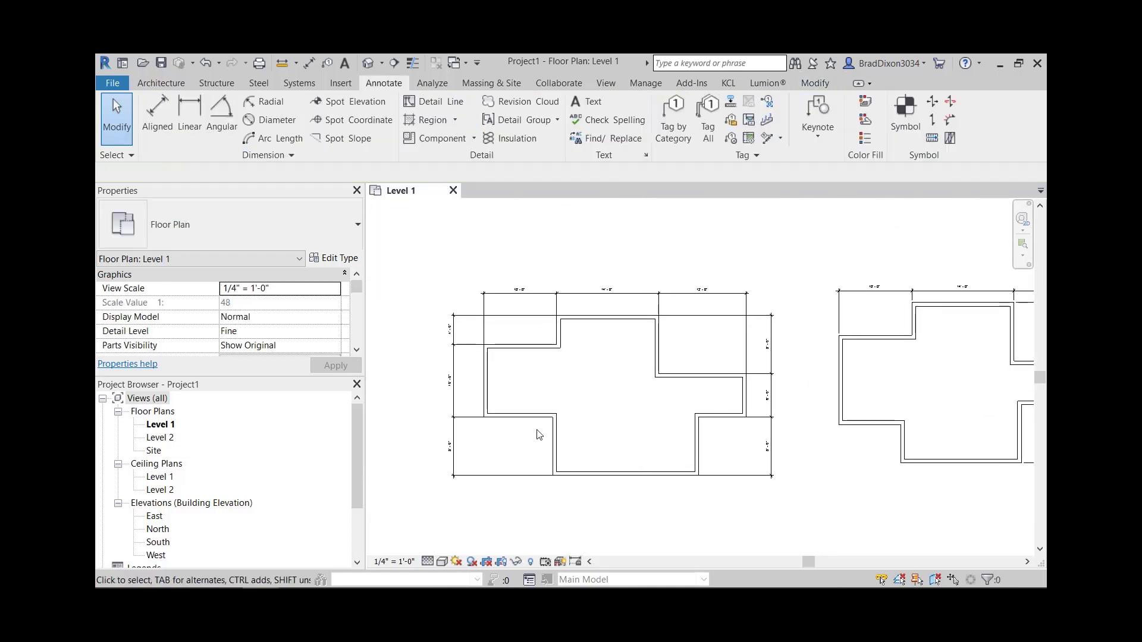
{"action": "middle_click_drag", "start_coordinate": [779, 485], "coordinate": [773, 429]}
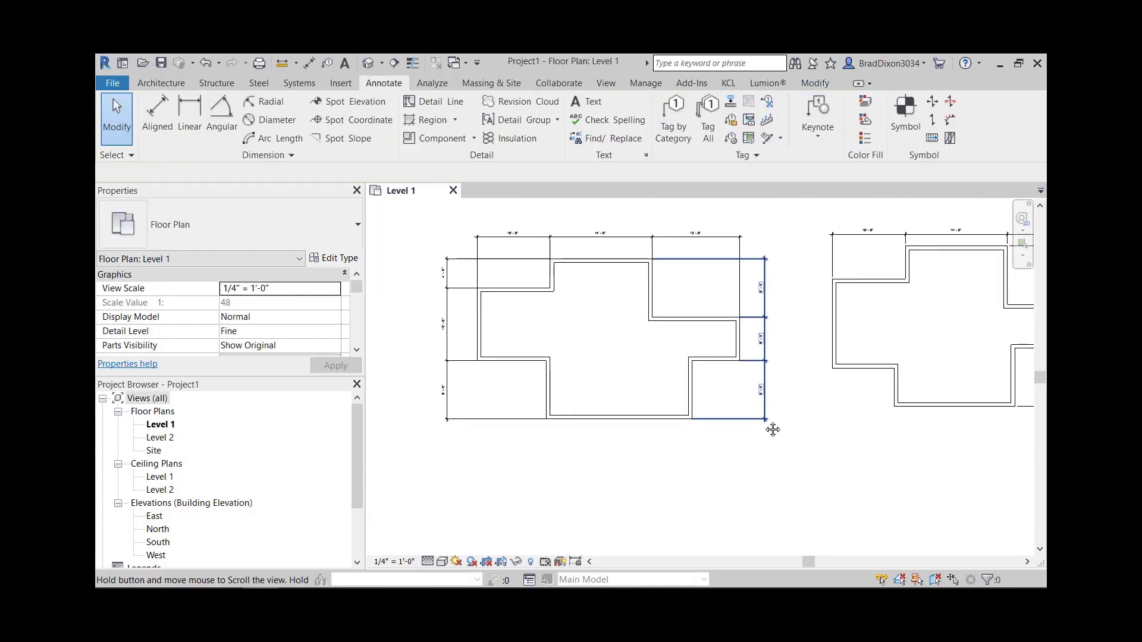
{"action": "middle_click_drag", "start_coordinate": [847, 442], "coordinate": [919, 476]}
{"action": "middle_click_drag", "start_coordinate": [935, 373], "coordinate": [931, 386]}
{"action": "scroll", "coordinate": [580, 324], "scroll_direction": "up", "scroll_amount": 2}
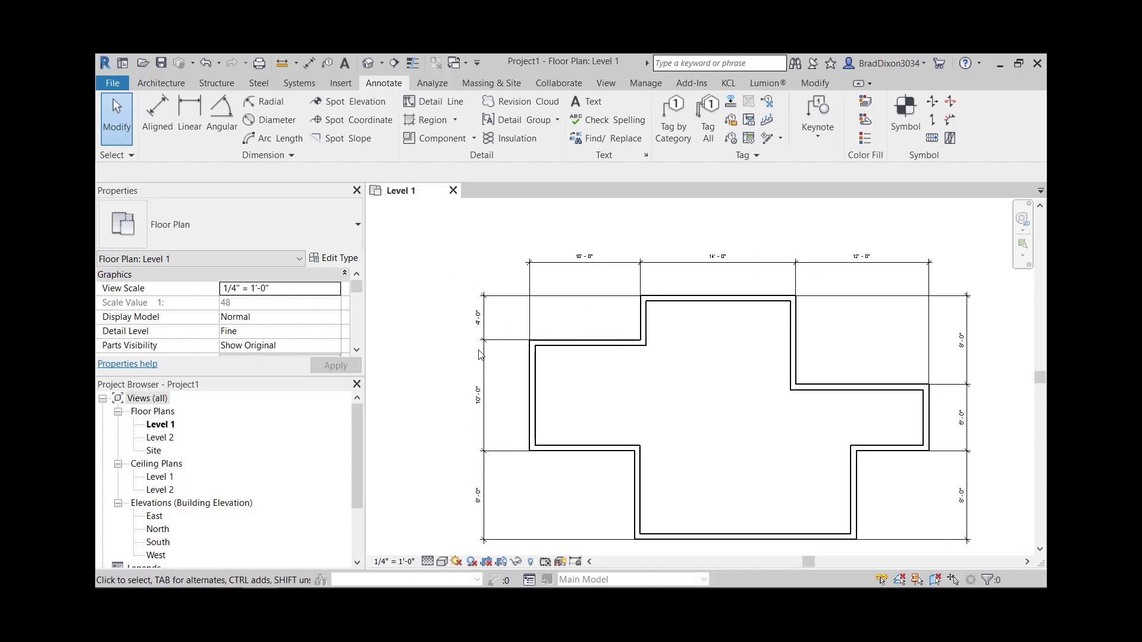
{"action": "scroll", "coordinate": [638, 447], "scroll_direction": "down", "scroll_amount": 3}
{"action": "left_click", "coordinate": [157, 113]}
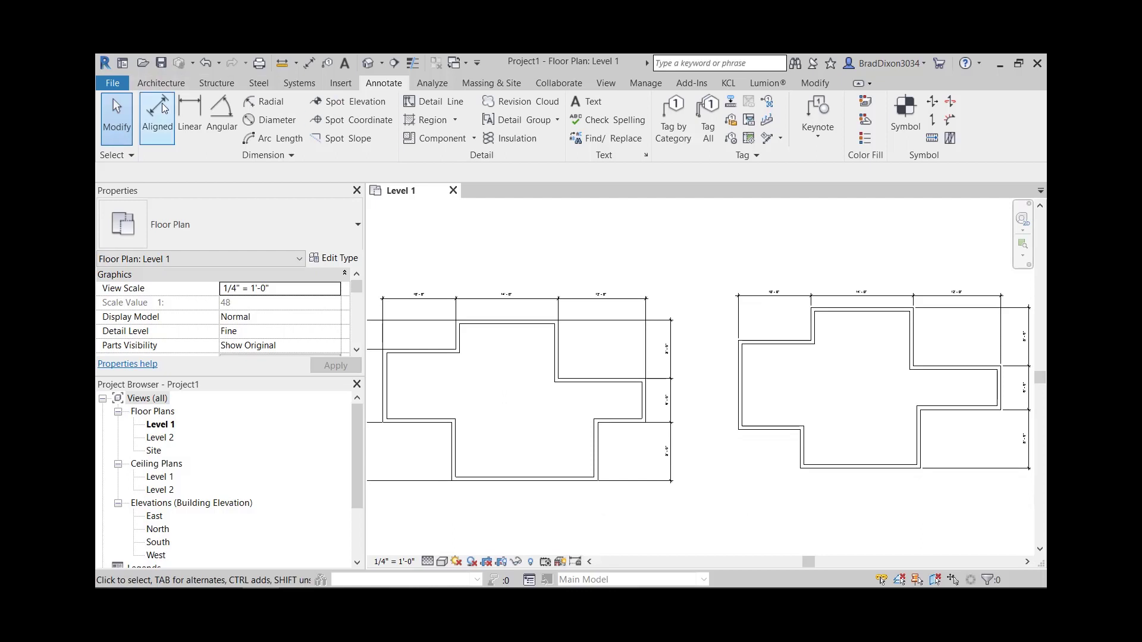
{"action": "scroll", "coordinate": [734, 311], "scroll_direction": "up", "scroll_amount": 2}
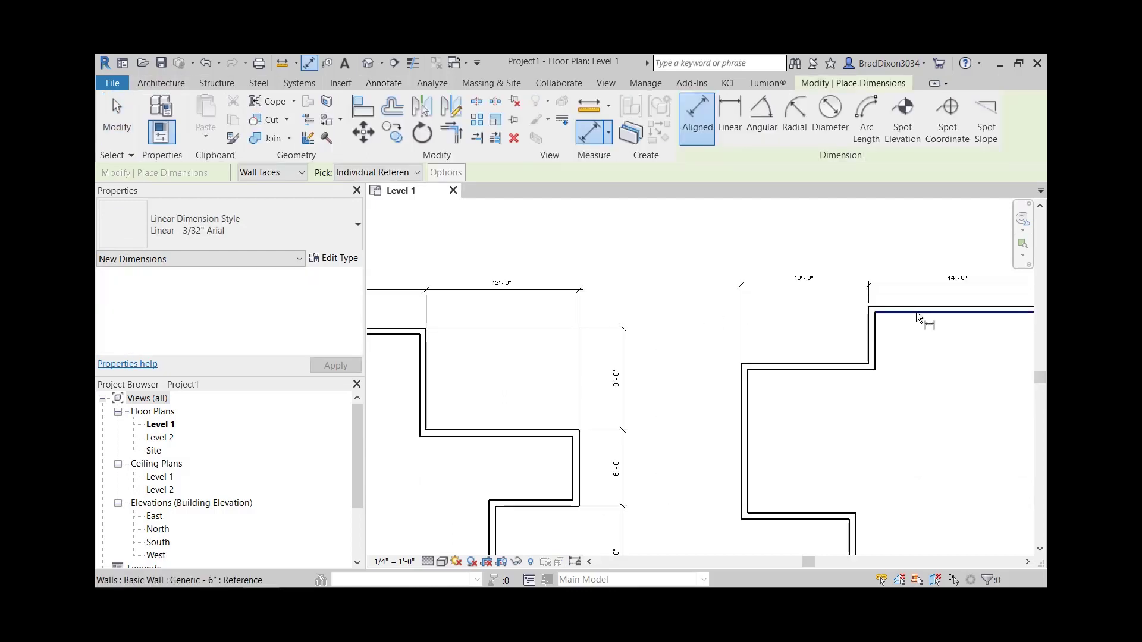
{"action": "left_click", "coordinate": [845, 362]}
{"action": "left_click", "coordinate": [809, 519]}
{"action": "middle_click_drag", "start_coordinate": [828, 519], "coordinate": [817, 369]}
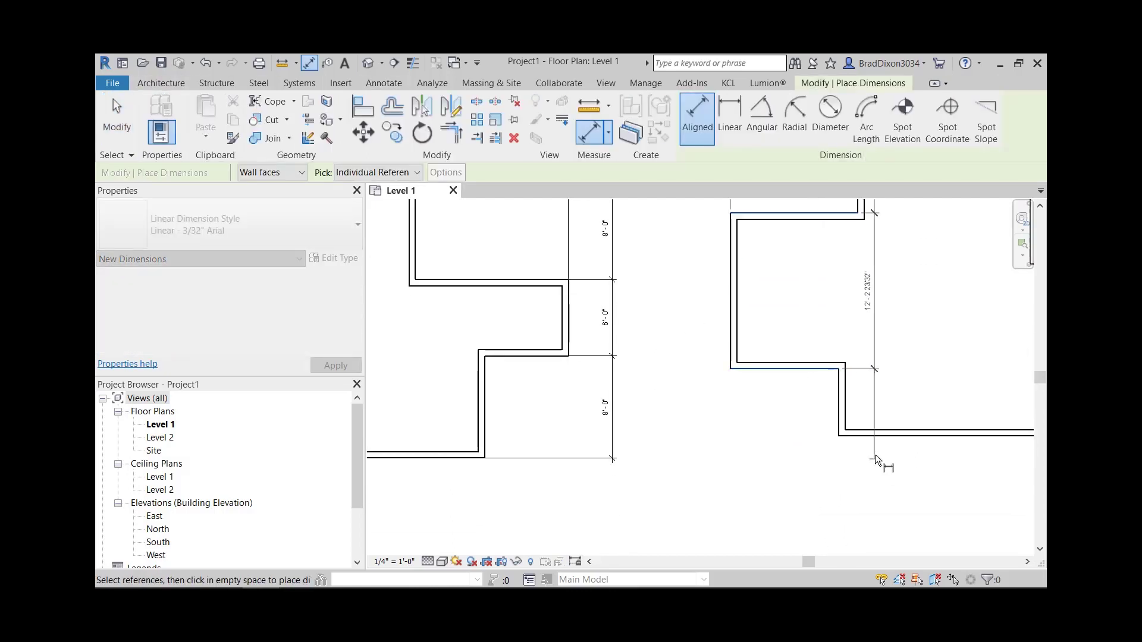
{"action": "left_click", "coordinate": [701, 411]}
{"action": "middle_click_drag", "start_coordinate": [731, 297], "coordinate": [752, 392]}
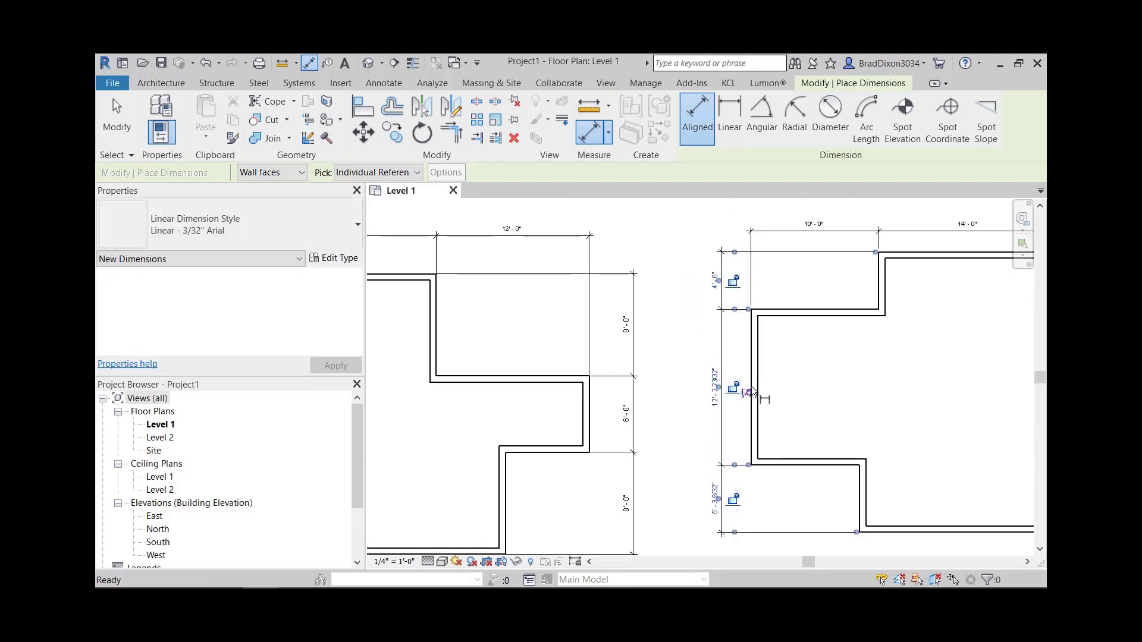
{"action": "key", "text": "Escape"}
Move the left wing's upper wall so its dimension from the topmost wall is 4'-0".
{"action": "left_click", "coordinate": [817, 314]}
{"action": "left_click", "coordinate": [715, 279]}
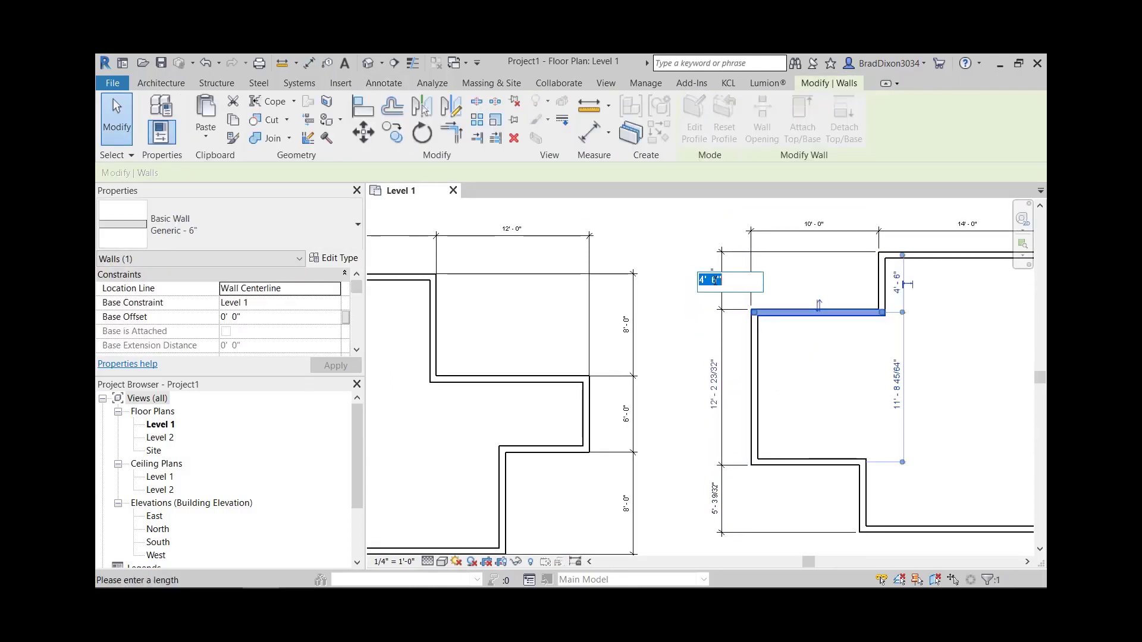
{"action": "type", "text": "4"}
{"action": "key", "text": "Return"}
Move the left wing's lower wall so the wing's outer depth is 10'-0".
{"action": "left_click", "coordinate": [773, 462]}
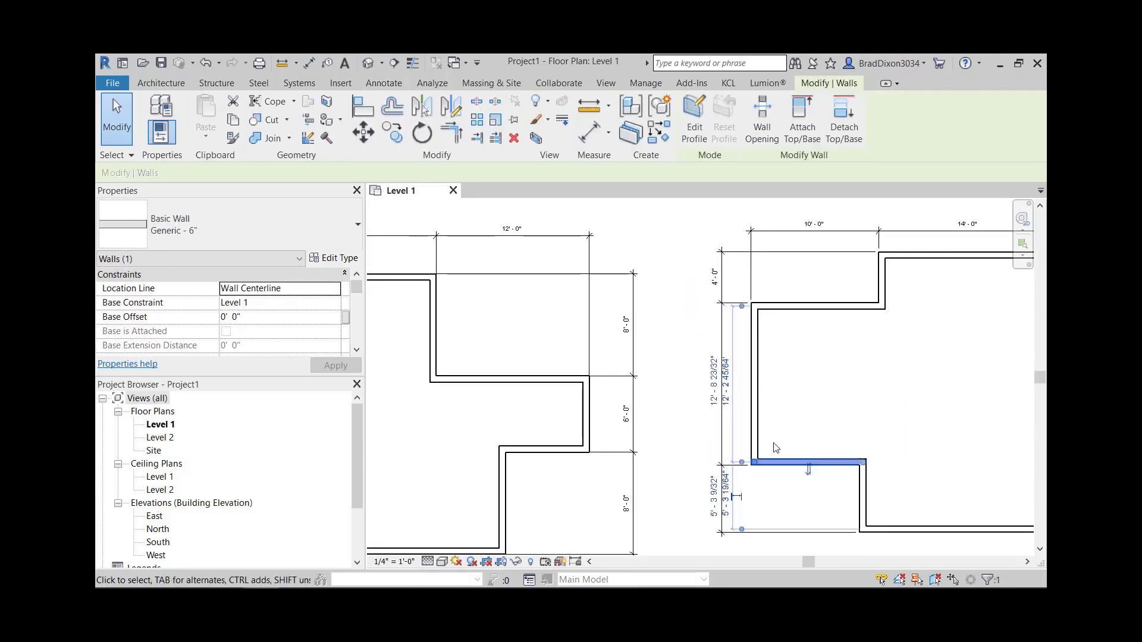
{"action": "left_click", "coordinate": [726, 385]}
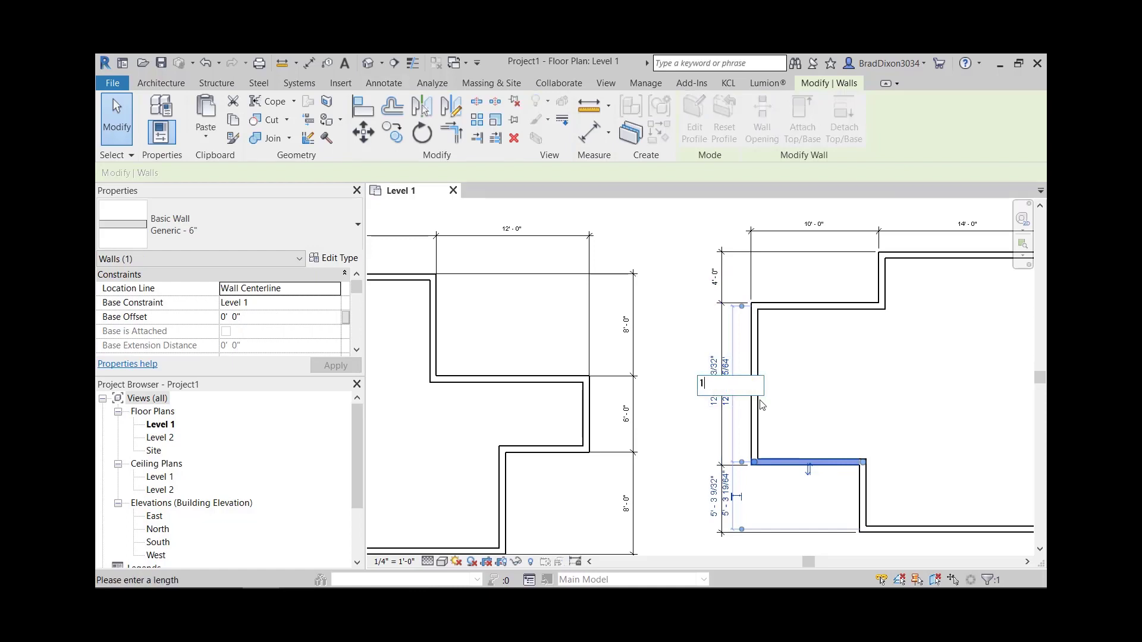
{"action": "type", "text": "10"}
{"action": "key", "text": "Return"}
{"action": "key", "text": "Escape"}
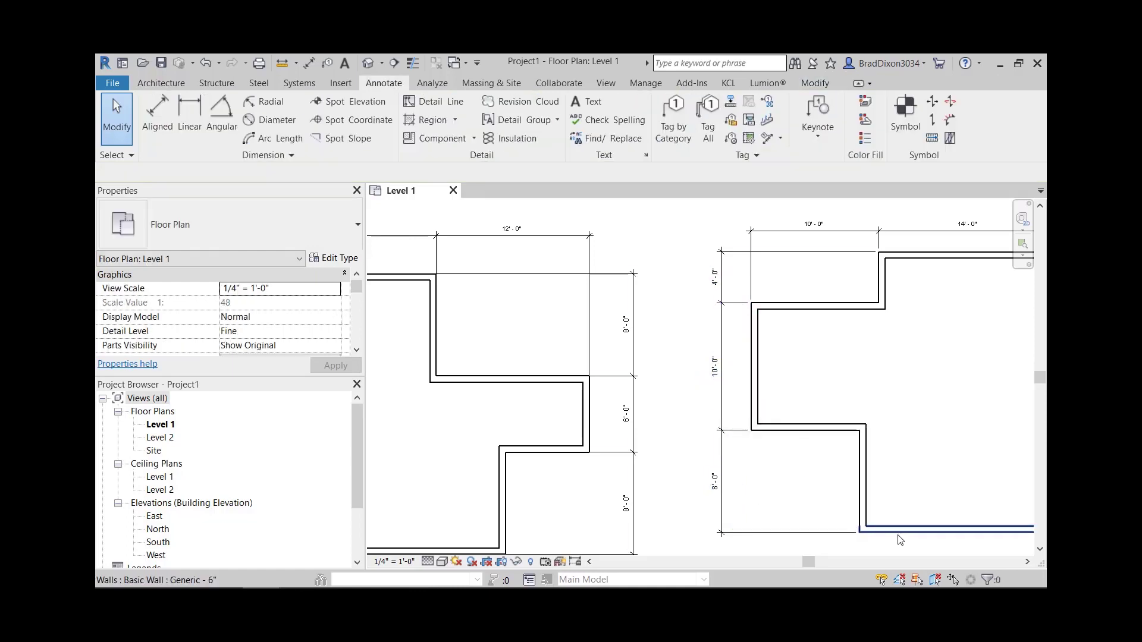
{"action": "left_click", "coordinate": [897, 532]}
{"action": "key", "text": "Escape"}
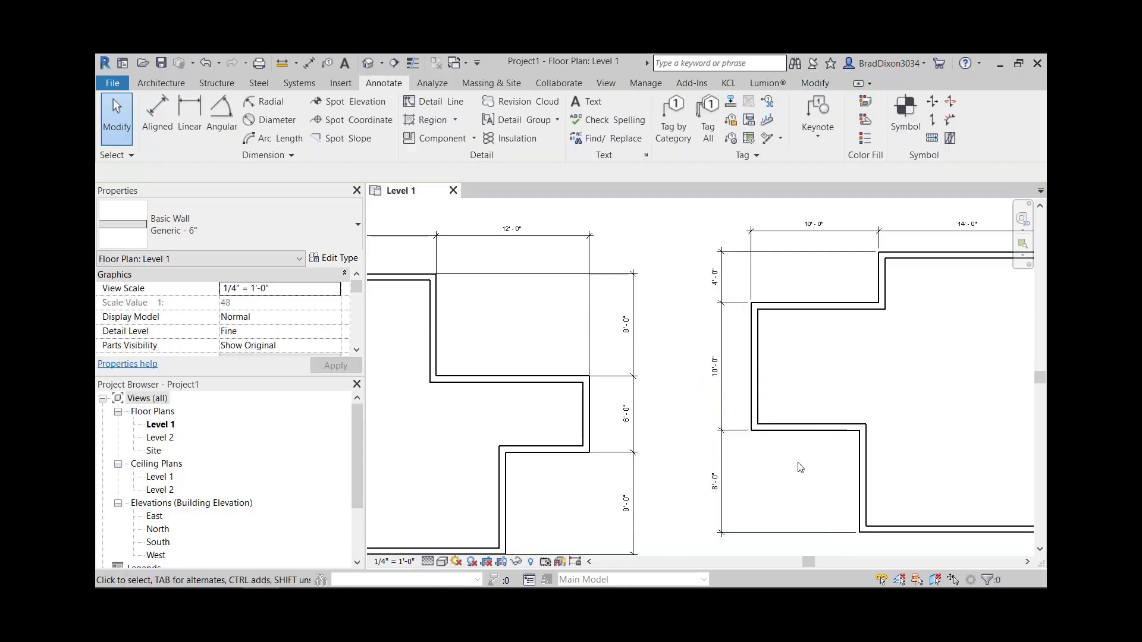